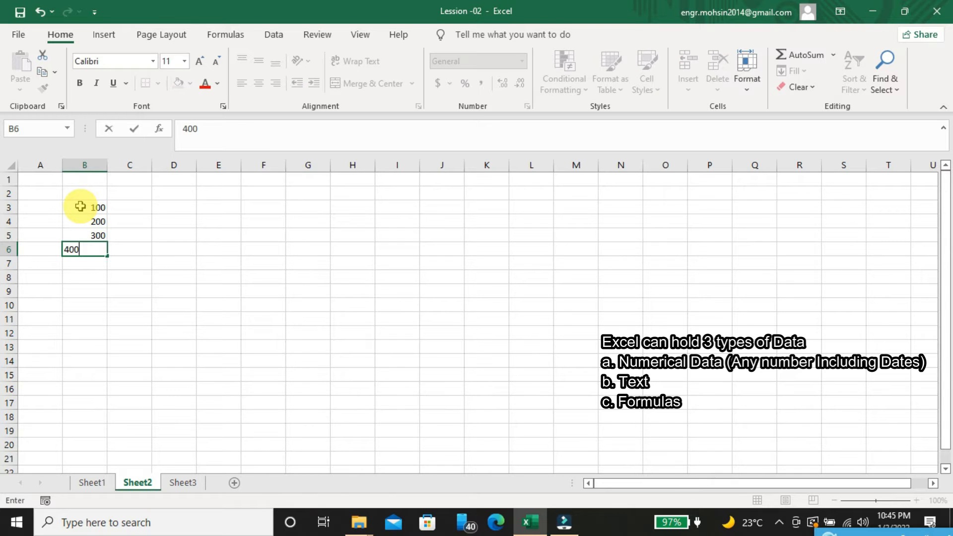
Confirm 400 in B6, completing the 100–400 series in B3:B6
{"action": "key", "text": "Return"}
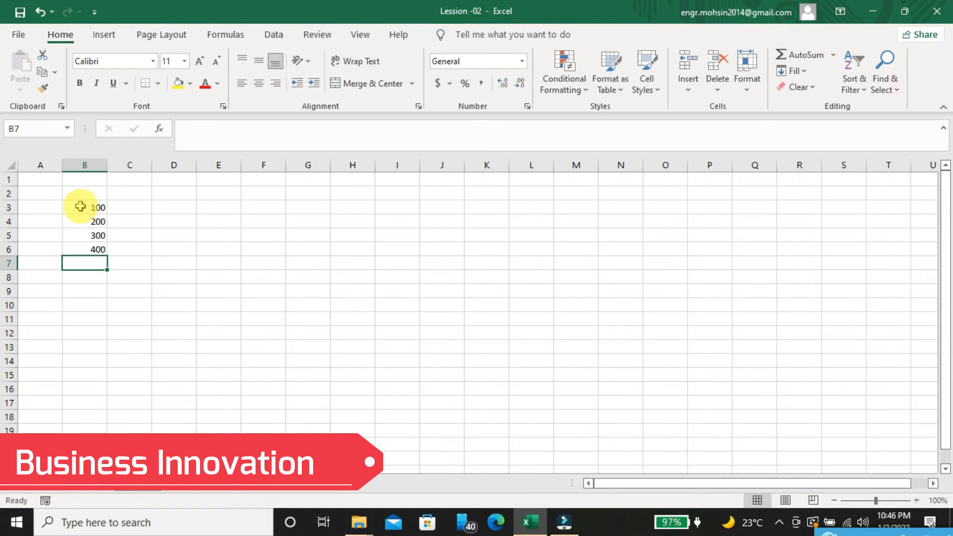
Enter the date 13jan22 in B7 so it shows 13-Jan-22
{"action": "type", "text": "13jan22"}
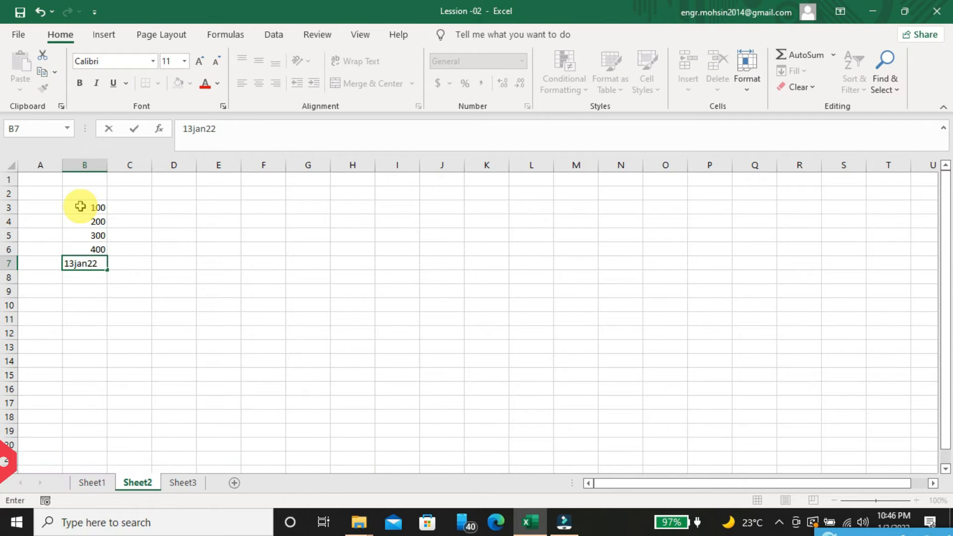
{"action": "key", "text": "Return"}
{"action": "key", "text": "Right"}
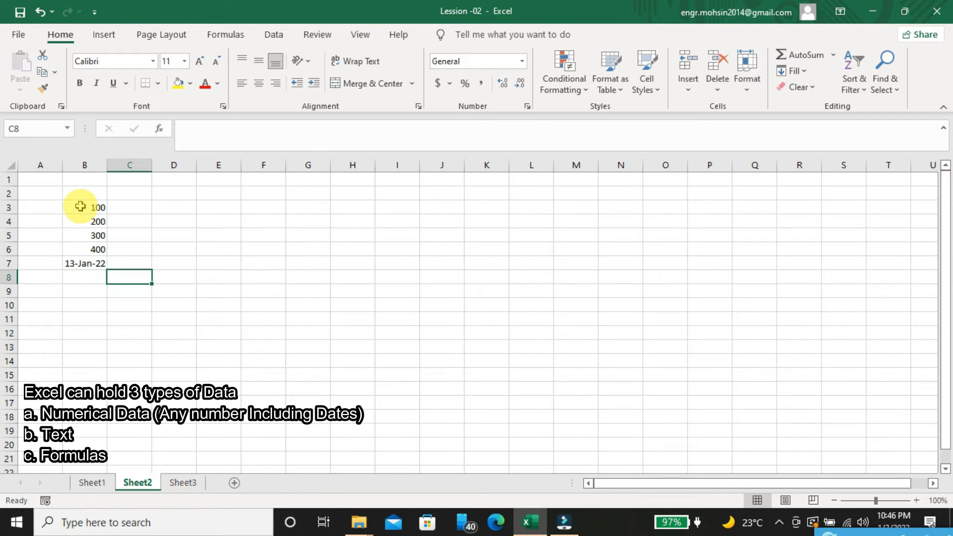
{"action": "key", "text": "Up"}
{"action": "key", "text": "Left"}
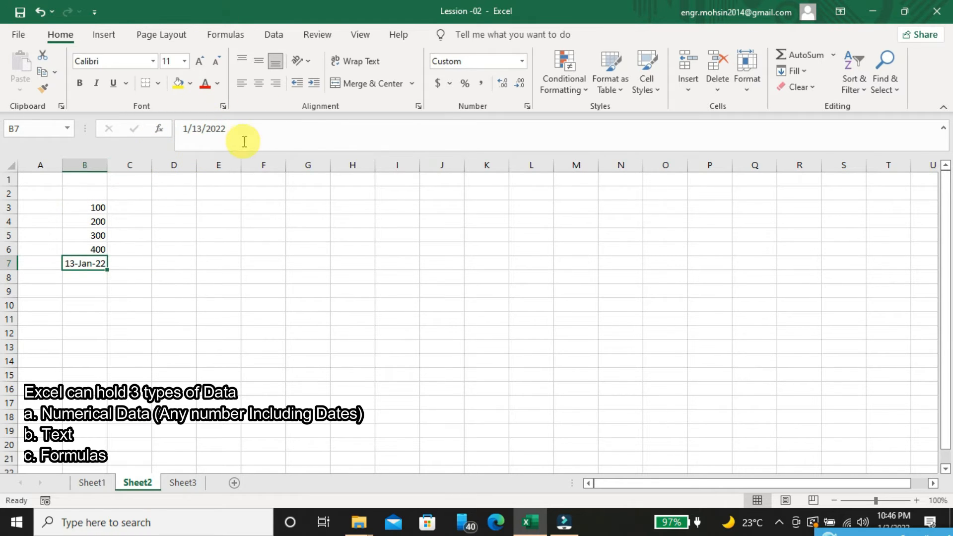
Review the Text note in F9 on Sheet1, then return to Sheet2
{"action": "key", "text": "ctrl+Page_Up"}
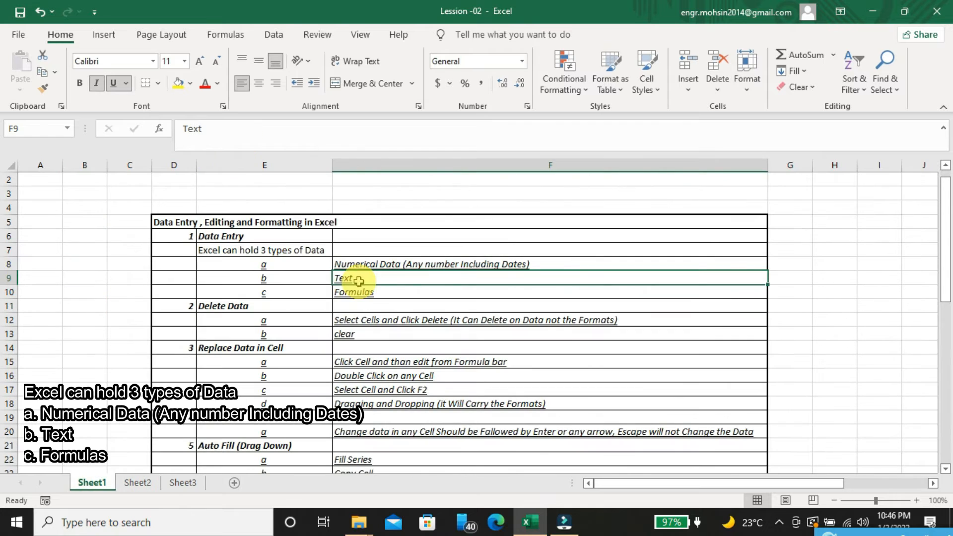
{"action": "key", "text": "Left"}
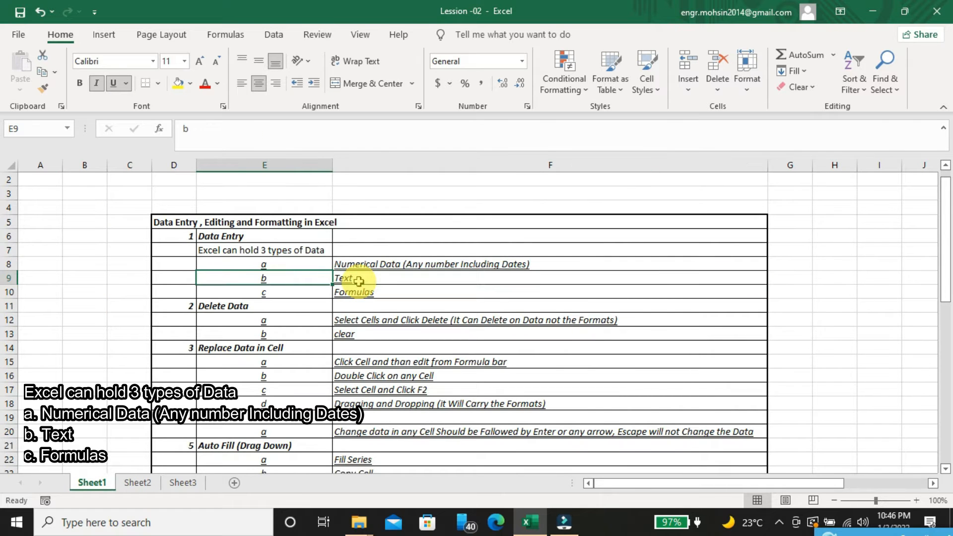
{"action": "left_click", "coordinate": [358, 281]}
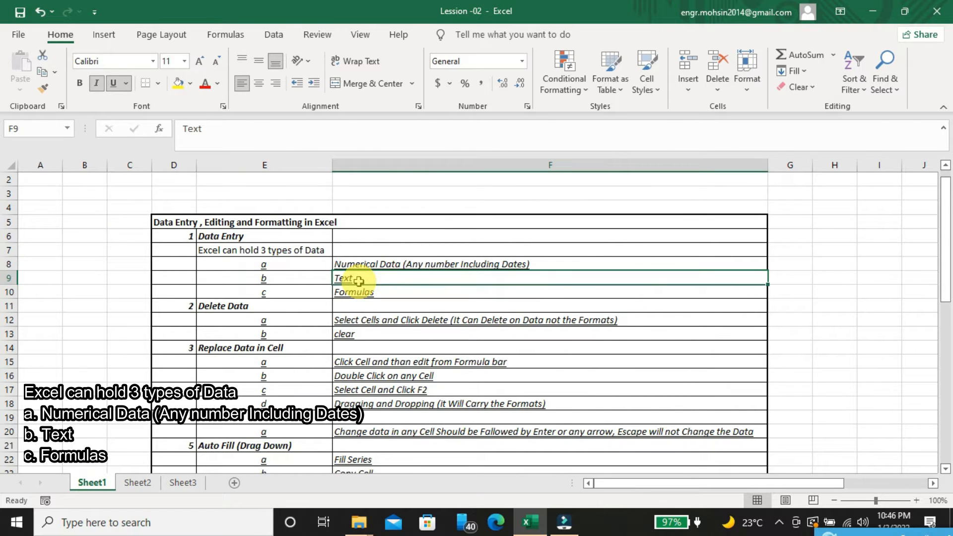
{"action": "left_click", "coordinate": [137, 484]}
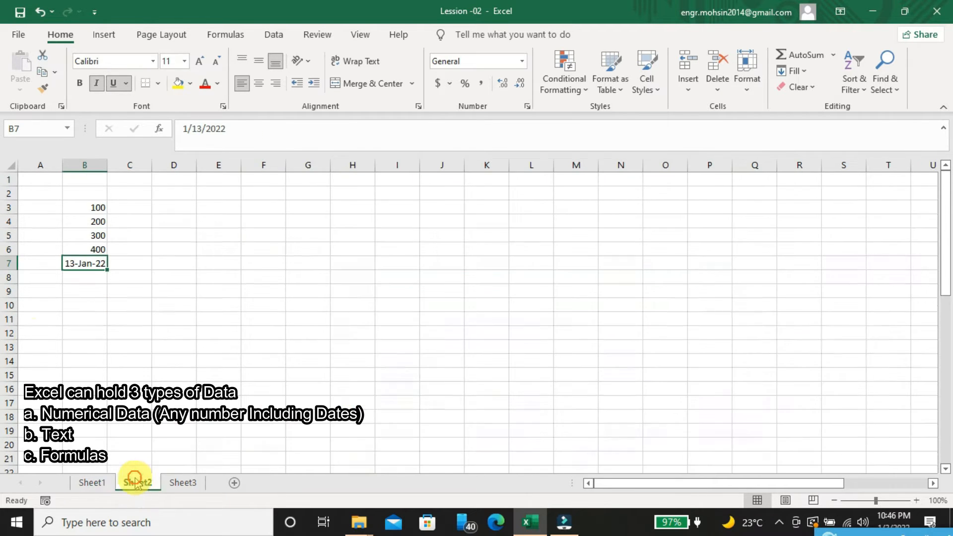
Enter a name as text in B8 and another name in B9
{"action": "left_click", "coordinate": [86, 274]}
{"action": "type", "text": "mohsi"}
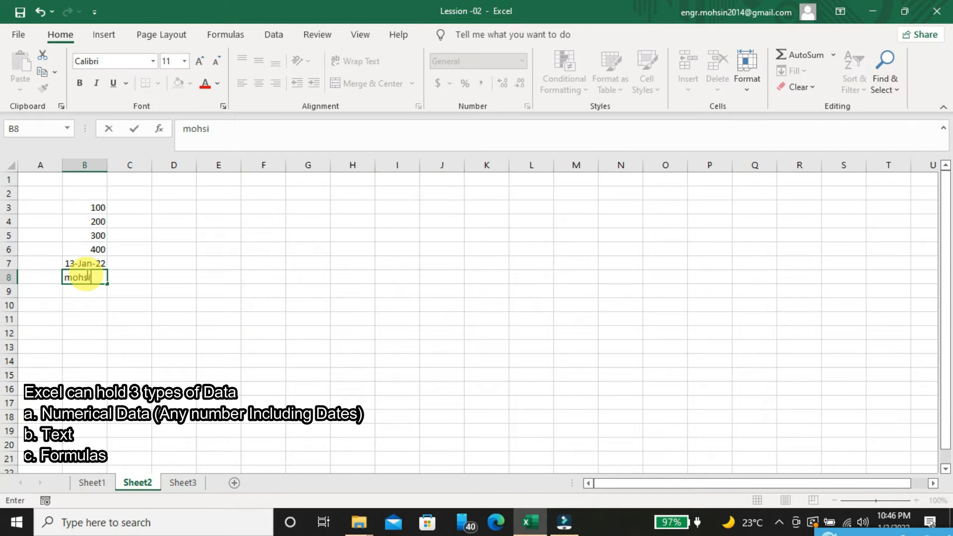
{"action": "key", "text": "Return"}
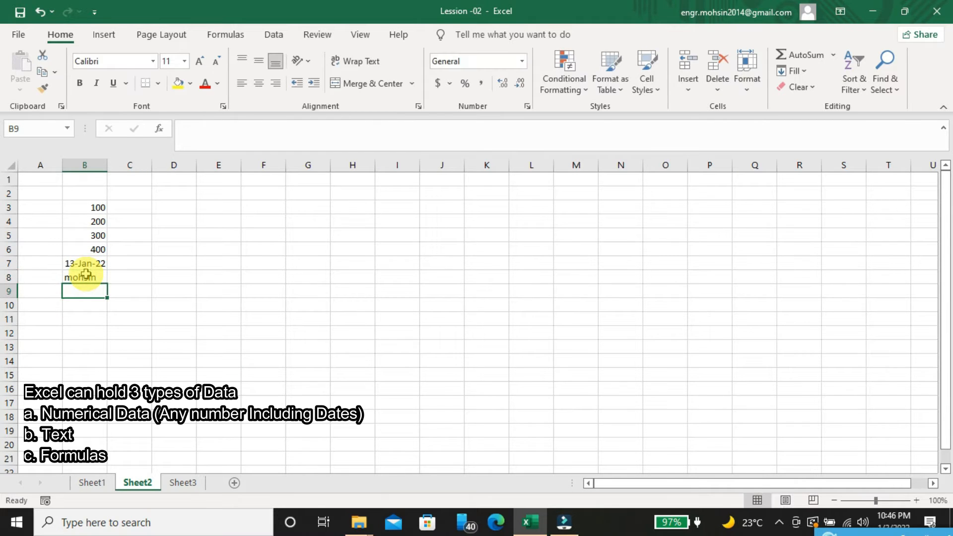
{"action": "left_click", "coordinate": [86, 275]}
{"action": "key", "text": "Return"}
{"action": "type", "text": "azam"}
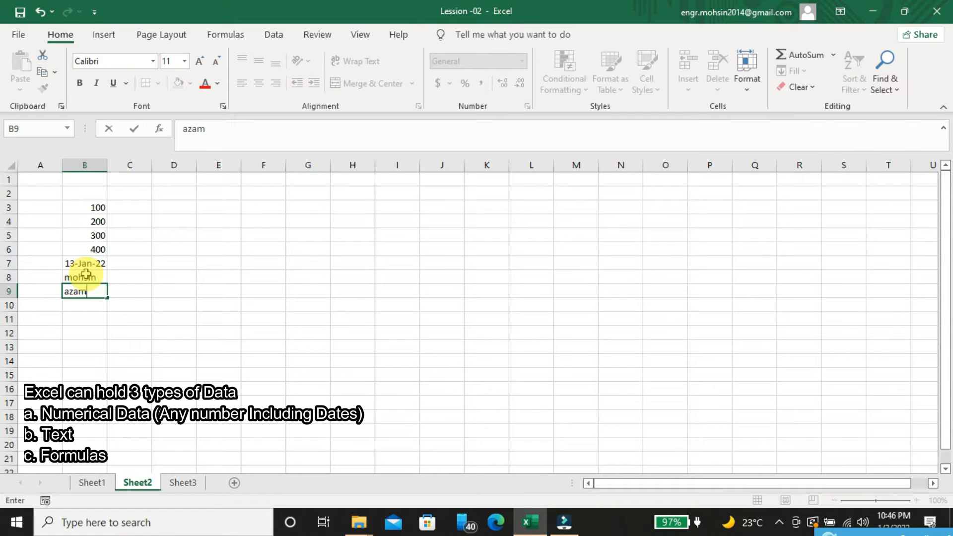
{"action": "left_click", "coordinate": [86, 274]}
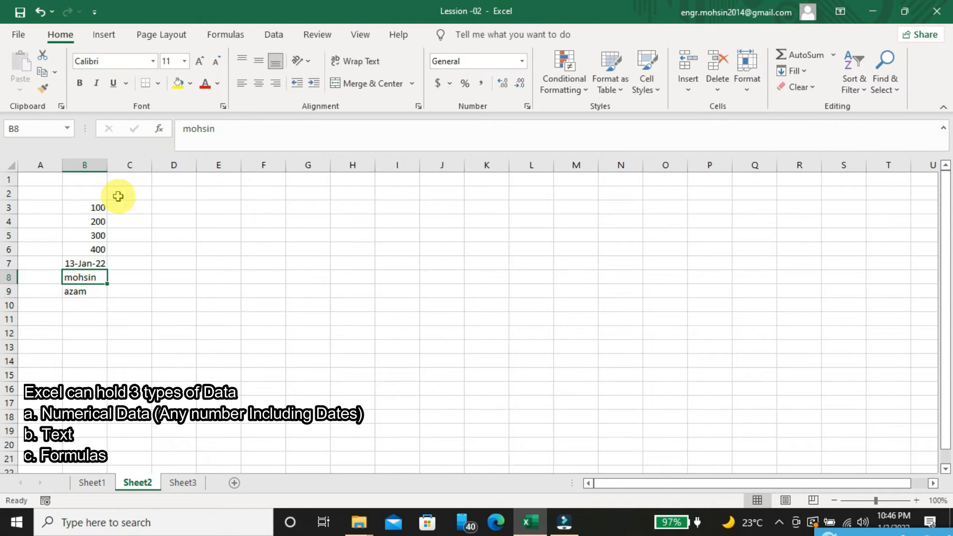
{"action": "key", "text": "Down"}
{"action": "key", "text": "Up"}
{"action": "key", "text": "Up"}
{"action": "key", "text": "Down"}
{"action": "key", "text": "Down"}
{"action": "key", "text": "Up"}
{"action": "key", "text": "Down"}
{"action": "key", "text": "Down"}
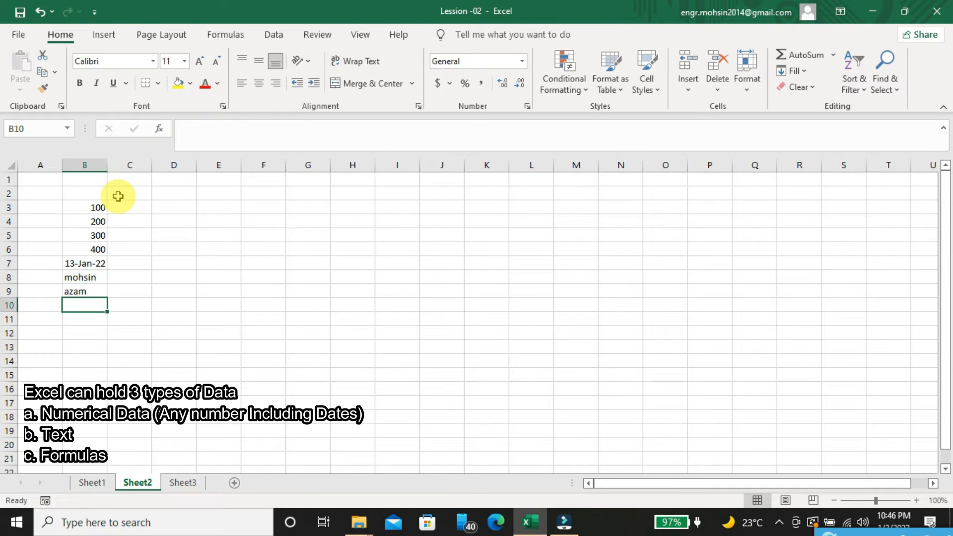
Check the Formulas note in F10 on Sheet1, then return to Sheet2
{"action": "left_click", "coordinate": [92, 483]}
{"action": "left_click", "coordinate": [365, 298]}
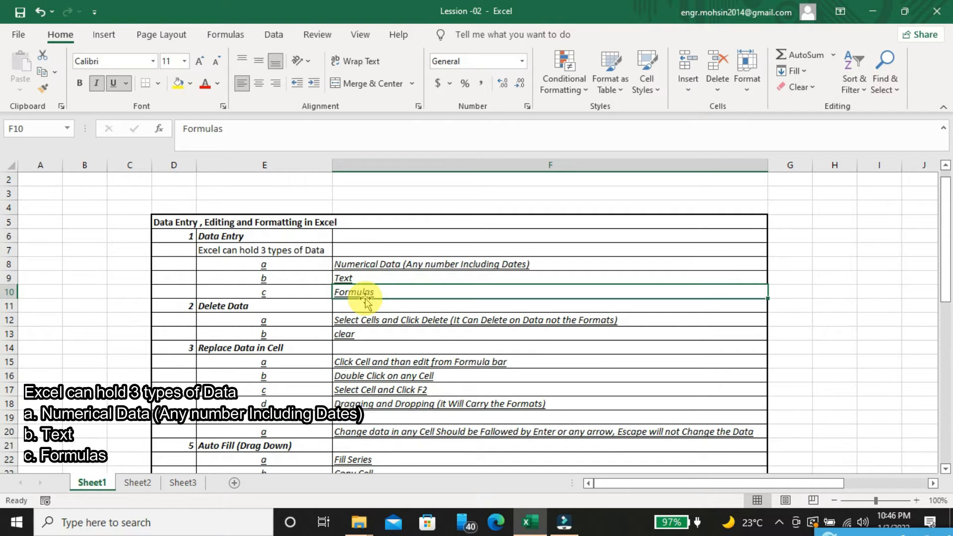
{"action": "left_click", "coordinate": [129, 484]}
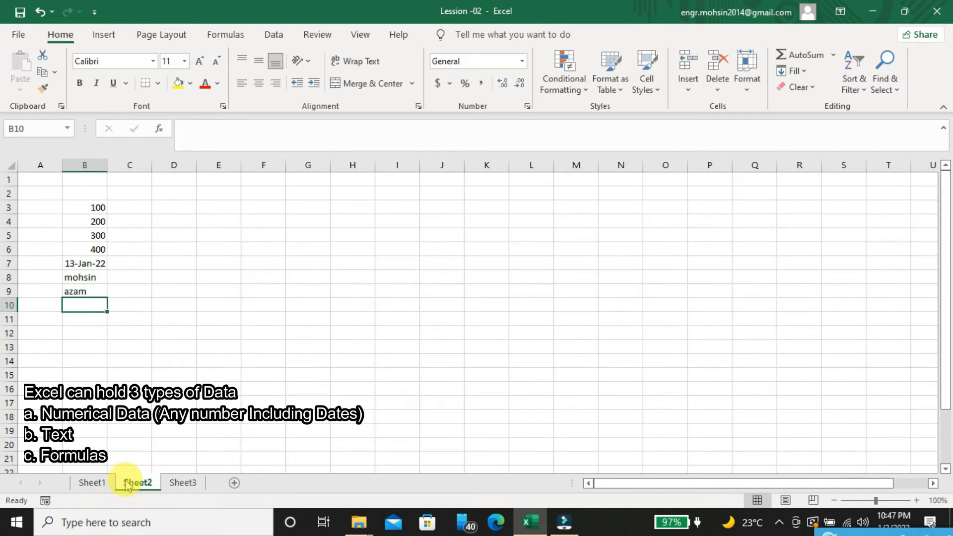
Build the formula =B3+B4 in C4 by pointing to cells, giving 300
{"action": "left_click", "coordinate": [131, 221]}
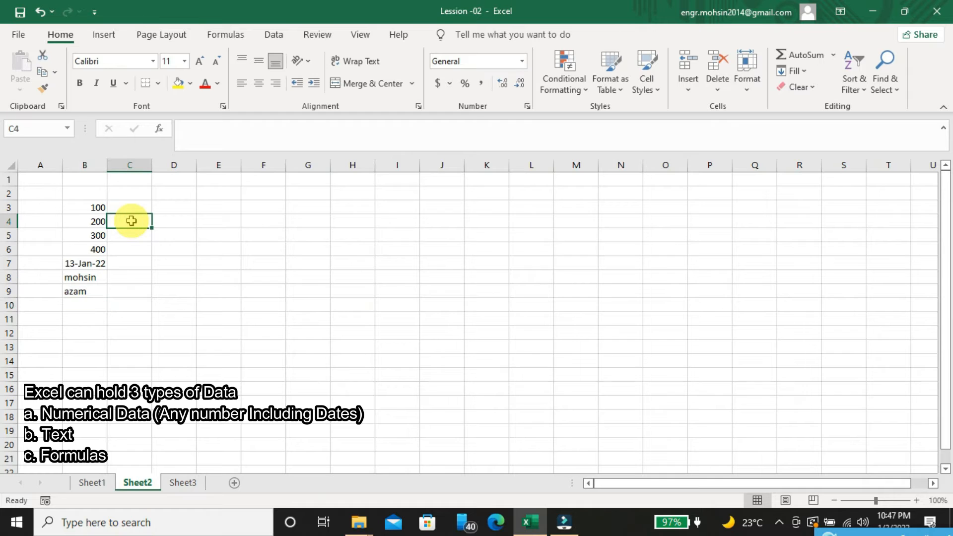
{"action": "type", "text": "="}
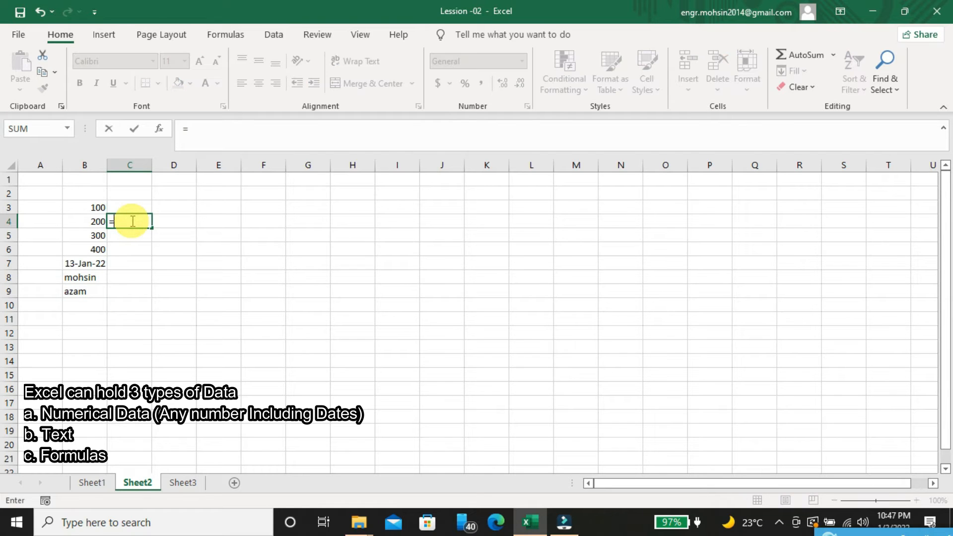
{"action": "key", "text": "Up"}
{"action": "key", "text": "Left"}
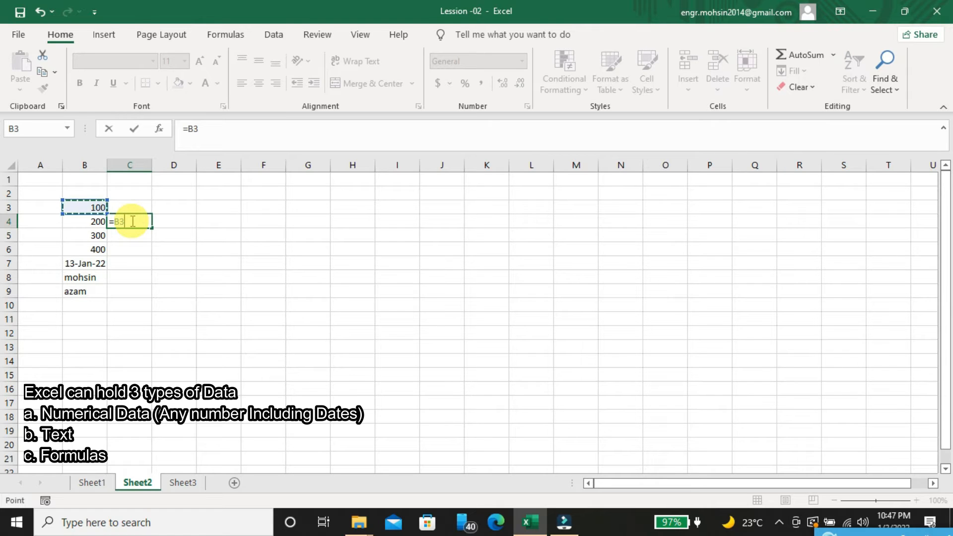
{"action": "type", "text": "+"}
{"action": "key", "text": "Left"}
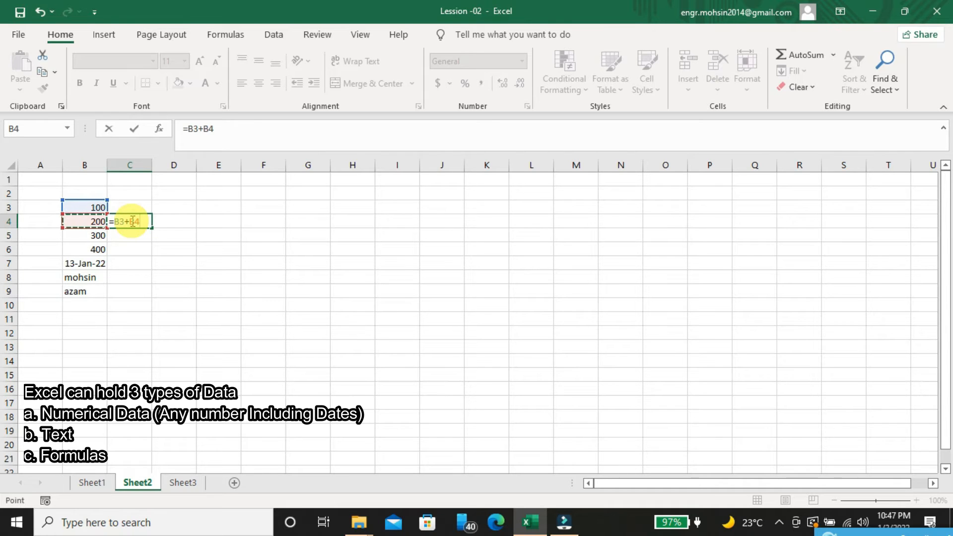
{"action": "key", "text": "Return"}
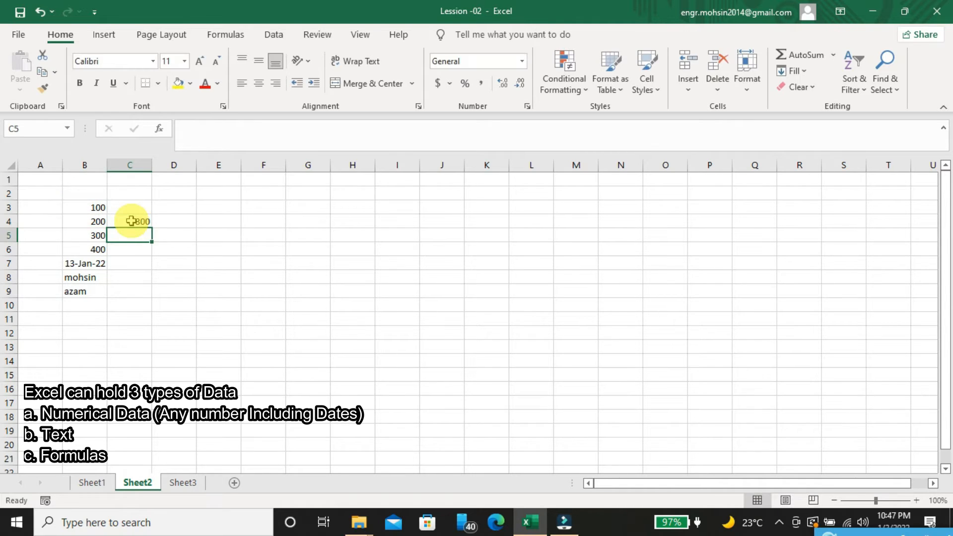
{"action": "left_click", "coordinate": [131, 221]}
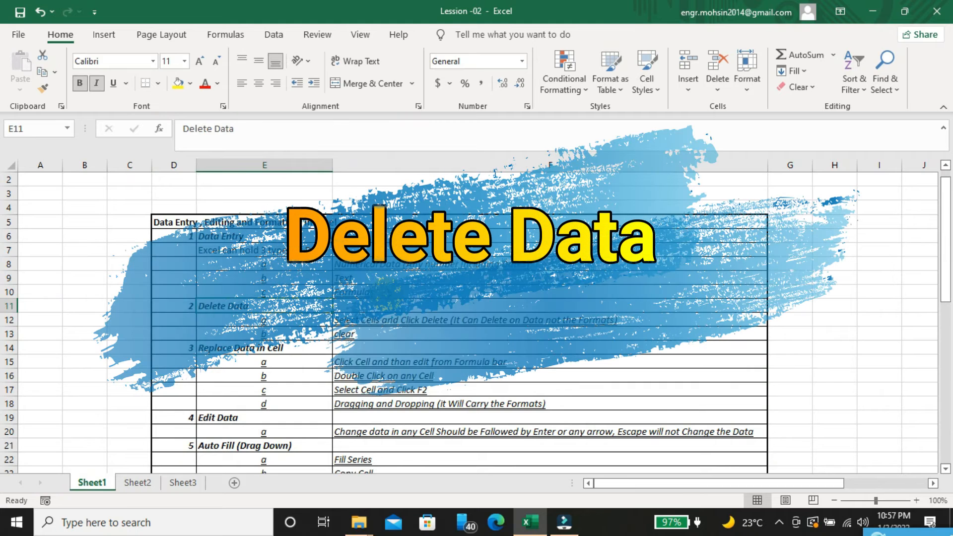
Step through Sheet1's Delete Data heading, item a and F12 note, then switch to Sheet2
{"action": "key", "text": "Left"}
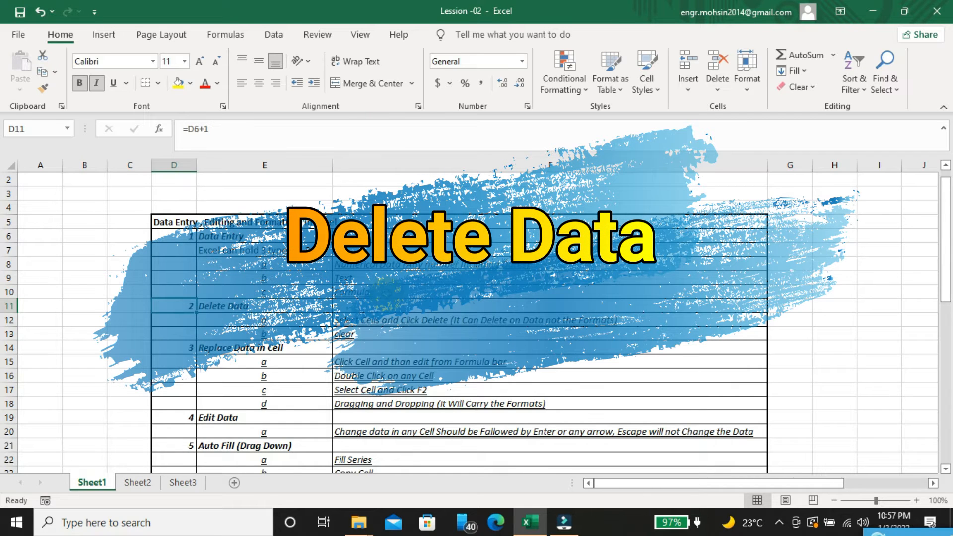
{"action": "key", "text": "Right"}
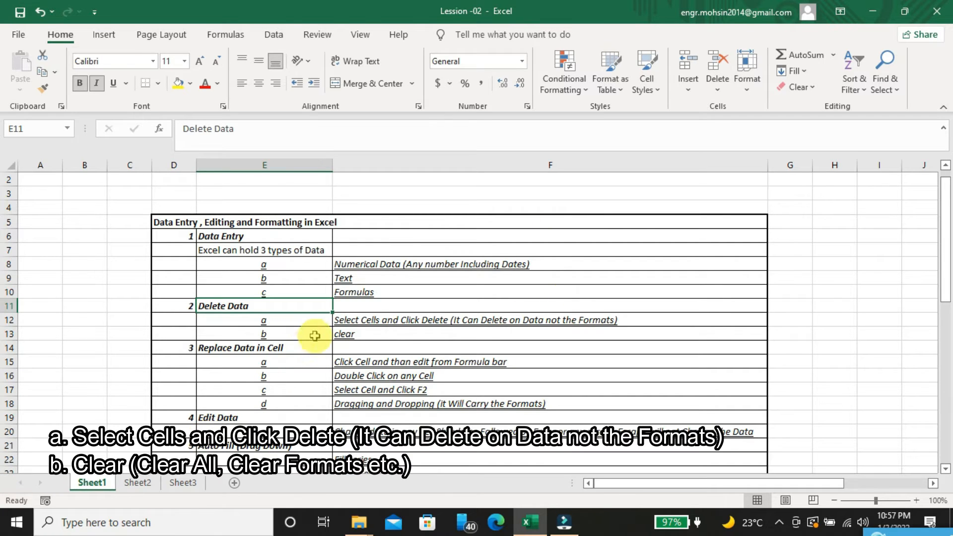
{"action": "key", "text": "Down"}
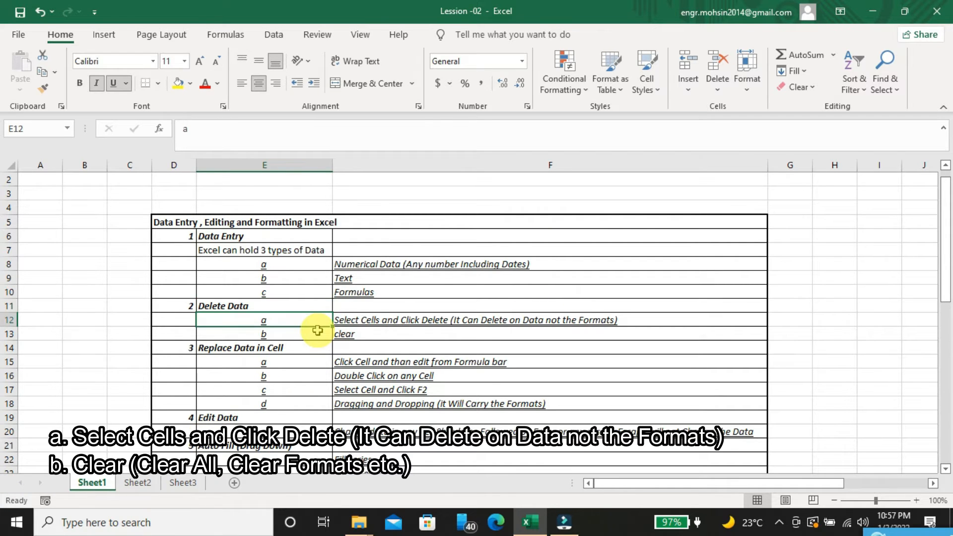
{"action": "key", "text": "Up"}
{"action": "key", "text": "Down"}
{"action": "key", "text": "Right"}
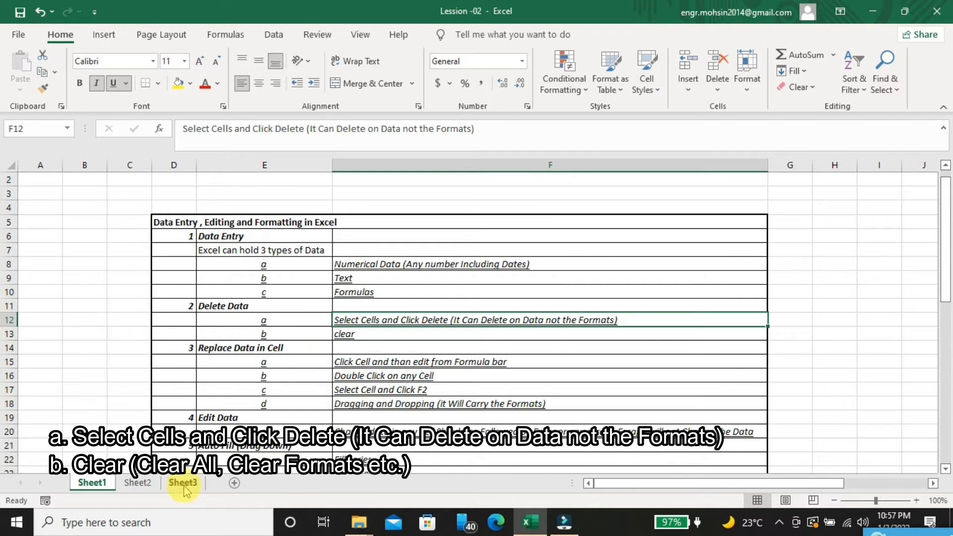
{"action": "left_click", "coordinate": [139, 482]}
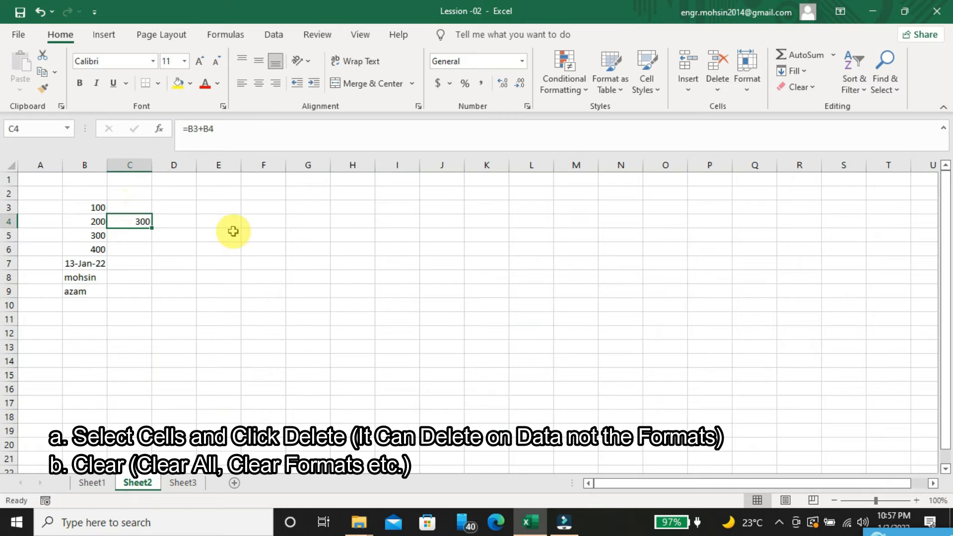
Delete the 100 from B3, then undo to restore it
{"action": "left_click", "coordinate": [98, 207]}
{"action": "left_click", "coordinate": [97, 207]}
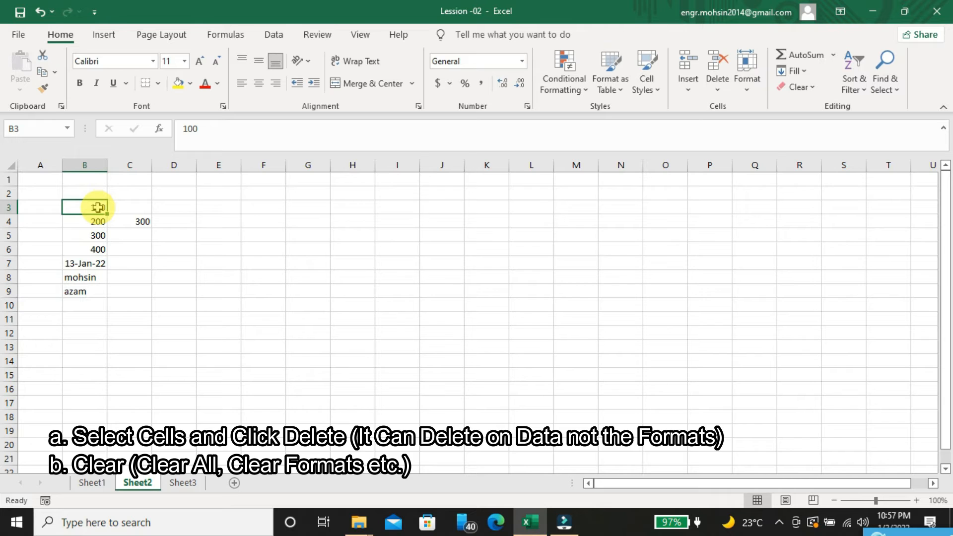
{"action": "key", "text": "Delete"}
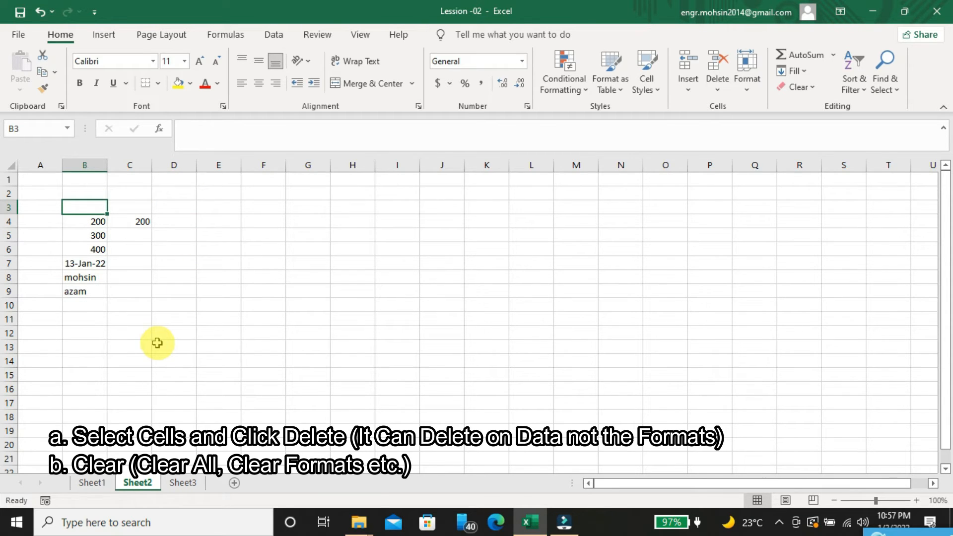
{"action": "key", "text": "ctrl+z"}
View the clear note in F13 on Sheet1, then return to Sheet2
{"action": "left_click", "coordinate": [98, 484]}
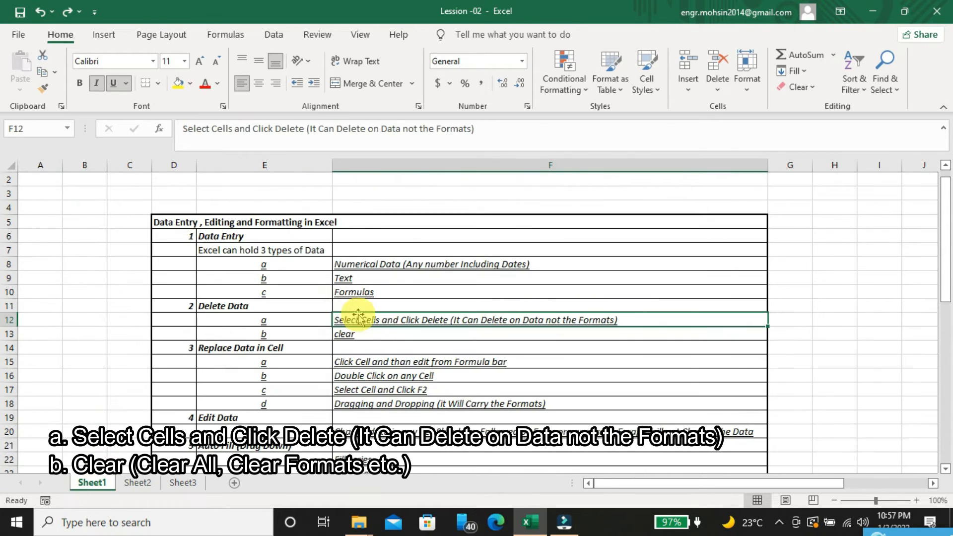
{"action": "left_click", "coordinate": [352, 335]}
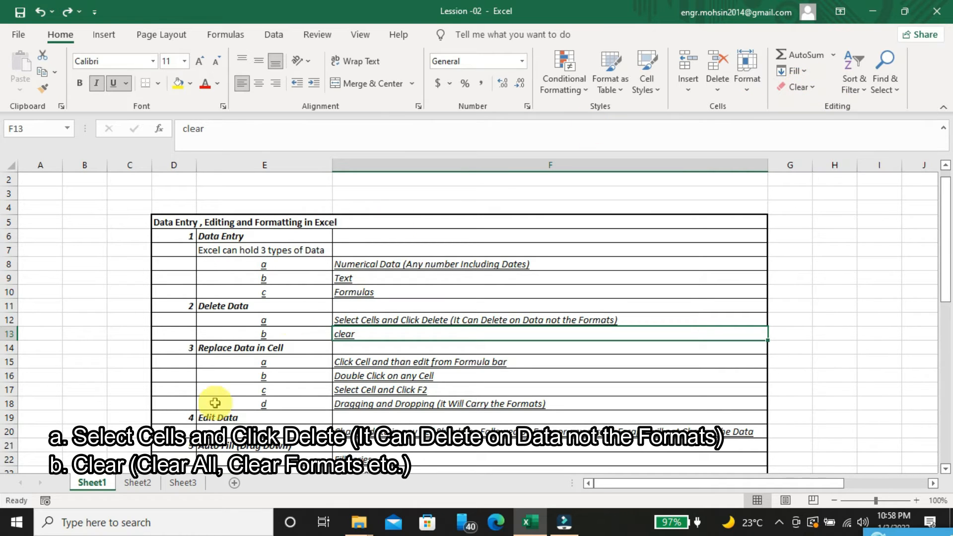
{"action": "left_click", "coordinate": [138, 483]}
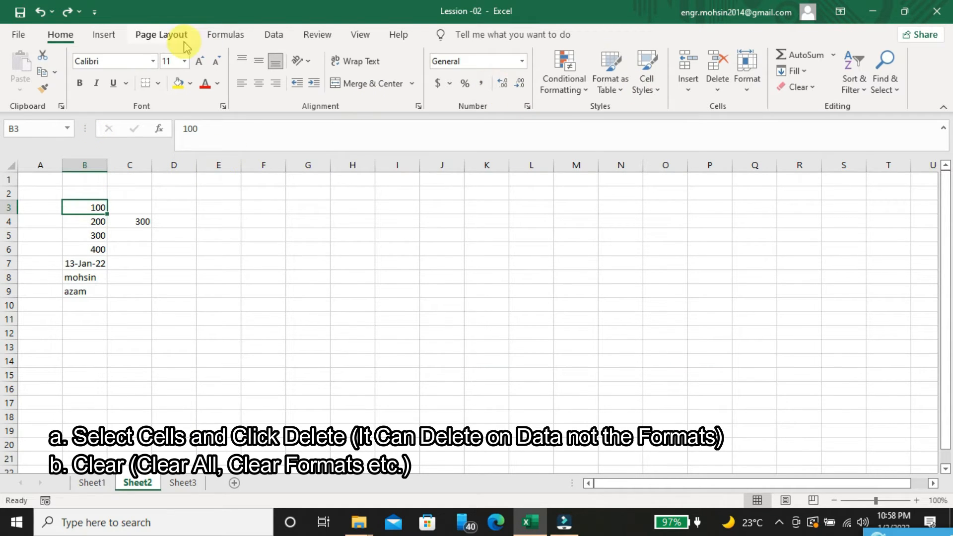
Apply Clear All to B3, undo it, then select Sheet1's Replace Data in Cell heading
{"action": "left_click", "coordinate": [801, 89]}
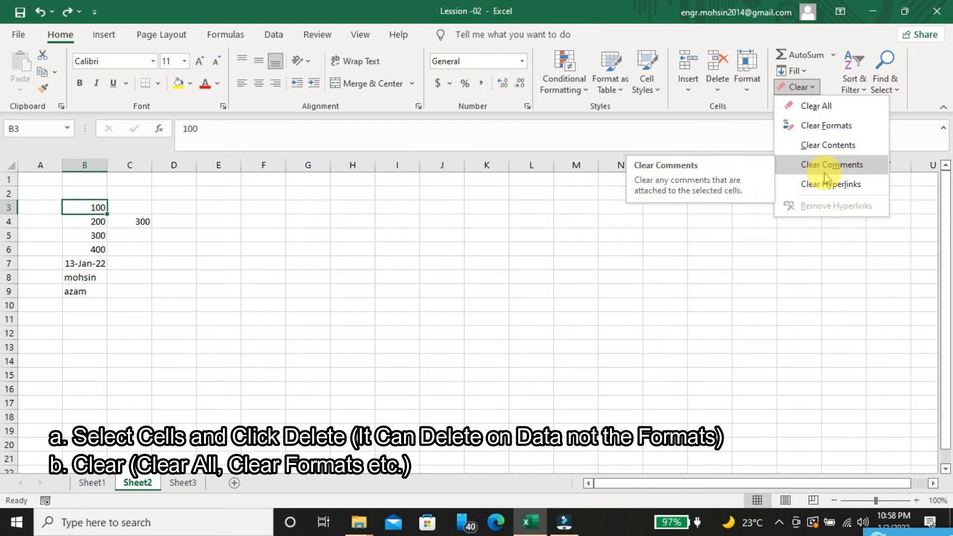
{"action": "left_click", "coordinate": [824, 113]}
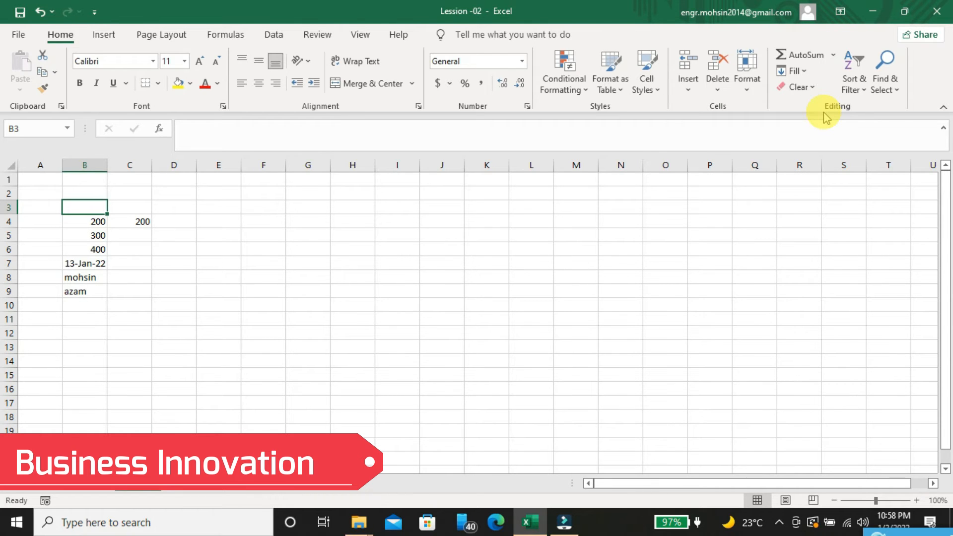
{"action": "key", "text": "ctrl+z"}
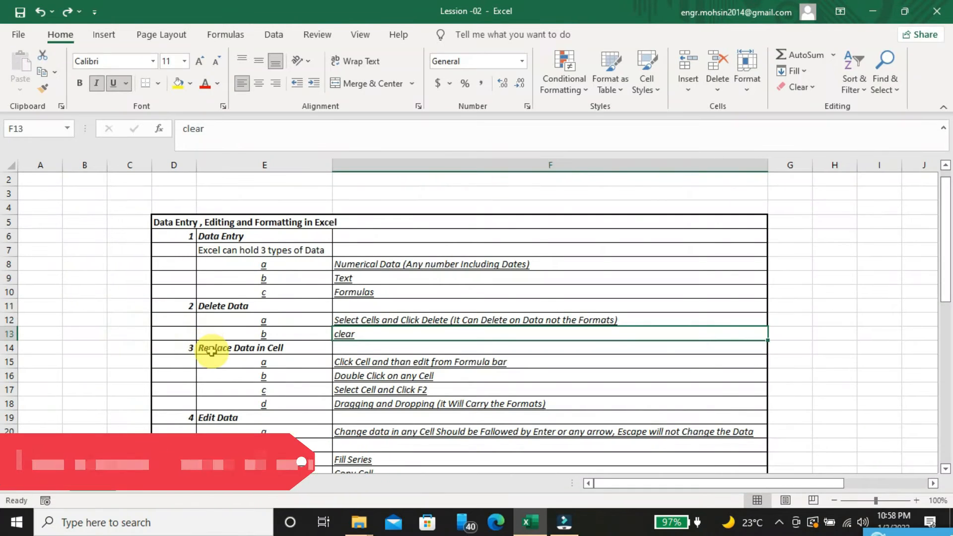
{"action": "left_click", "coordinate": [212, 350]}
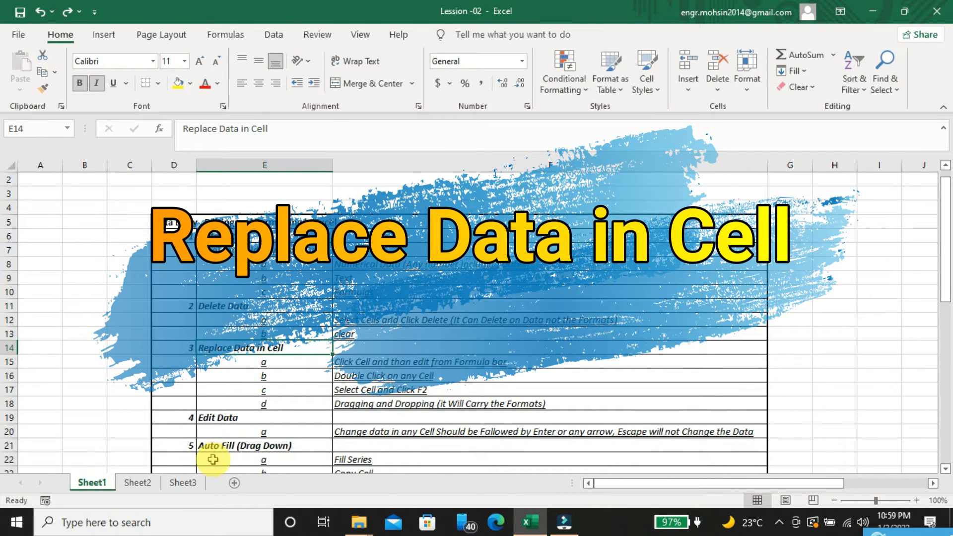
After reading the F15 note, replace B3's 100 with 122 via the formula bar
{"action": "left_click", "coordinate": [419, 362]}
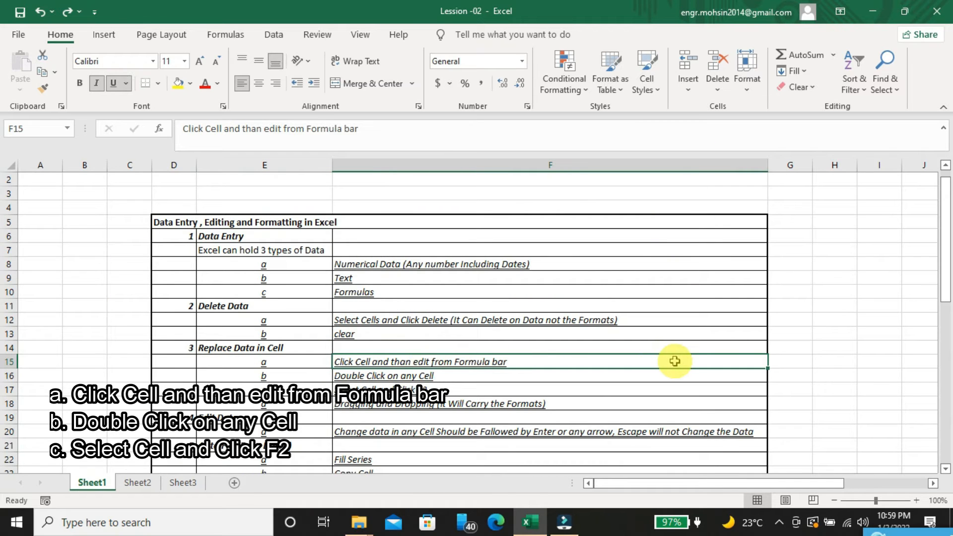
{"action": "left_click", "coordinate": [138, 483]}
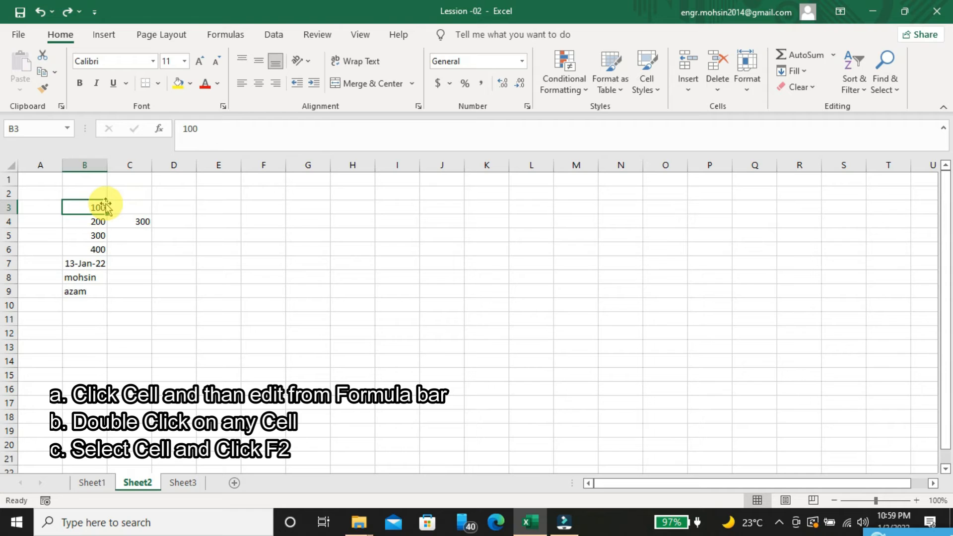
{"action": "left_click_drag", "start_coordinate": [143, 233], "coordinate": [103, 207]}
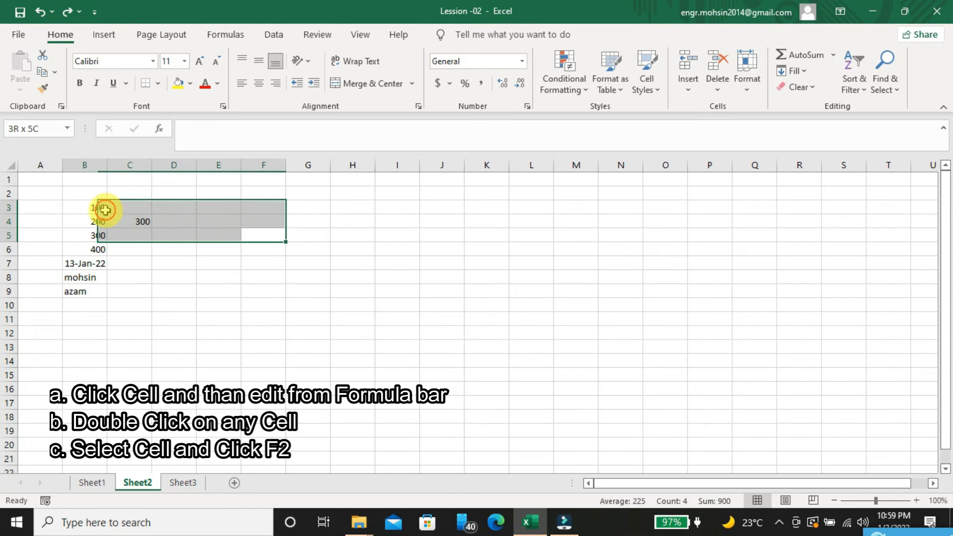
{"action": "left_click", "coordinate": [98, 209]}
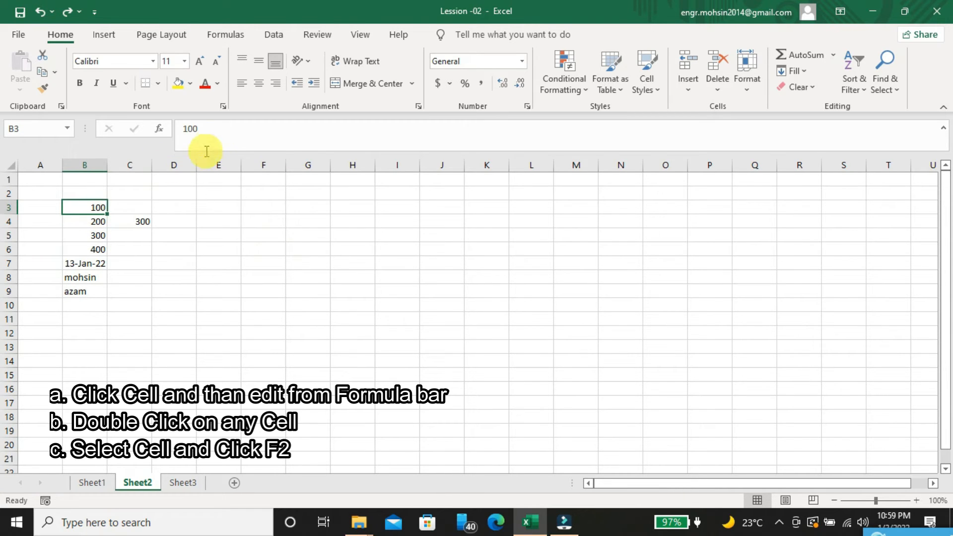
{"action": "left_click", "coordinate": [214, 133]}
{"action": "key", "text": "BackSpace"}
{"action": "key", "text": "BackSpace"}
{"action": "key", "text": "BackSpace"}
{"action": "type", "text": "122"}
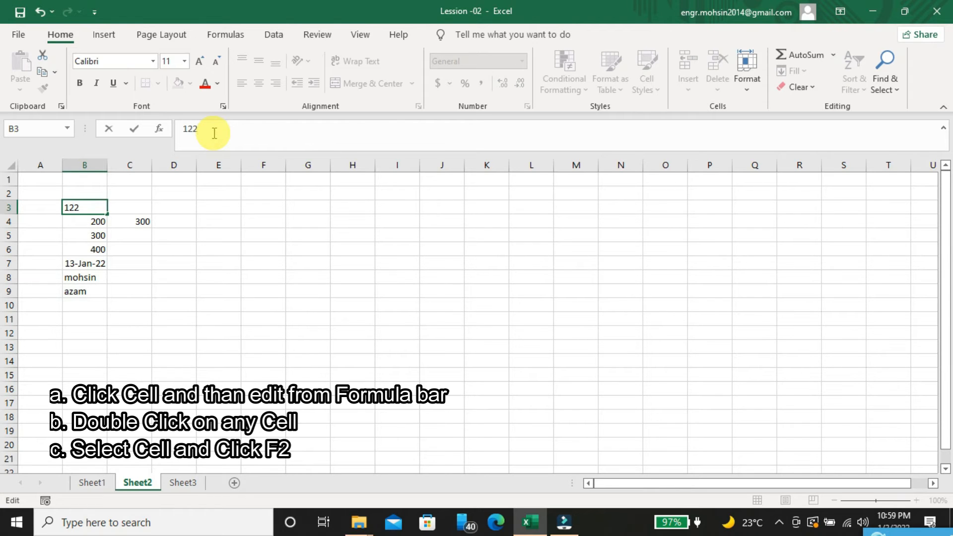
{"action": "key", "text": "Return"}
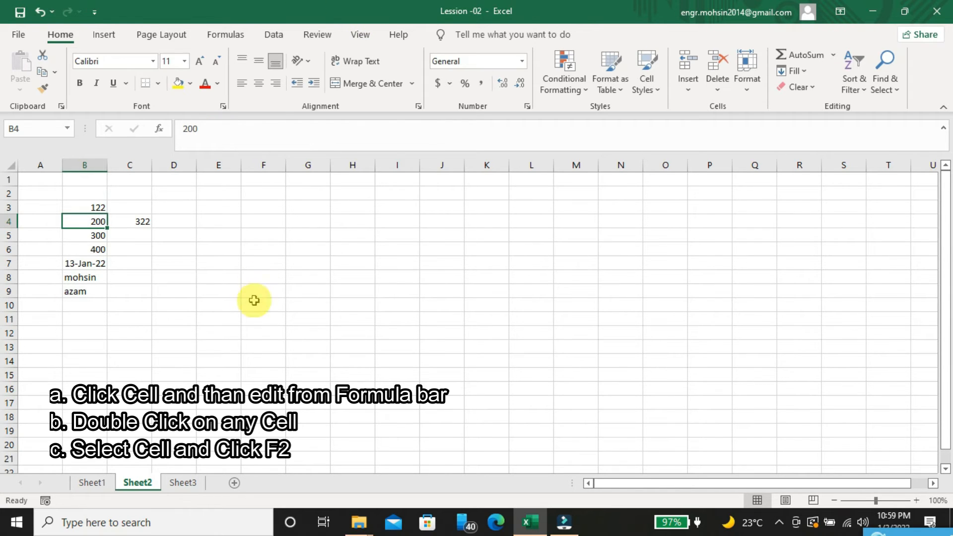
Read the double-click note in F16 on Sheet1, then return to Sheet2
{"action": "left_click", "coordinate": [91, 486]}
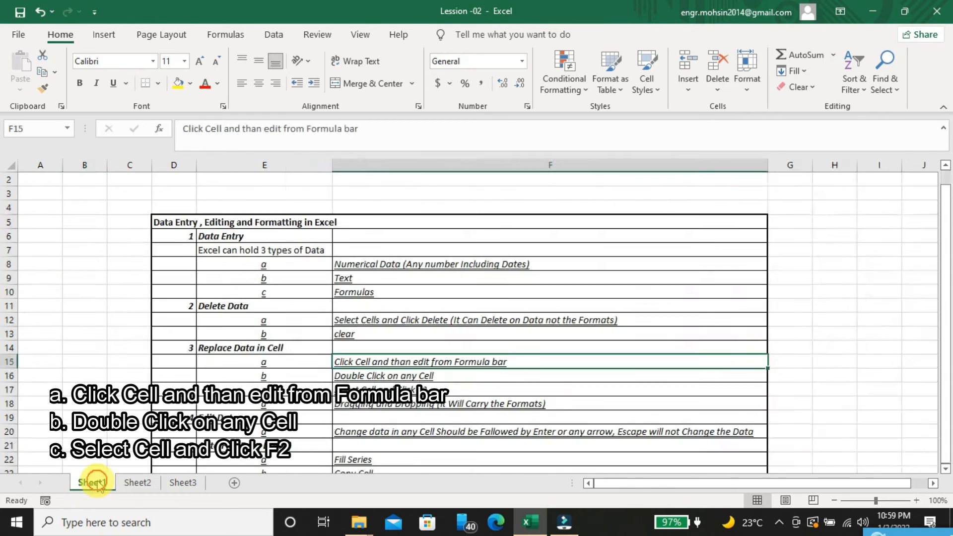
{"action": "left_click", "coordinate": [378, 376]}
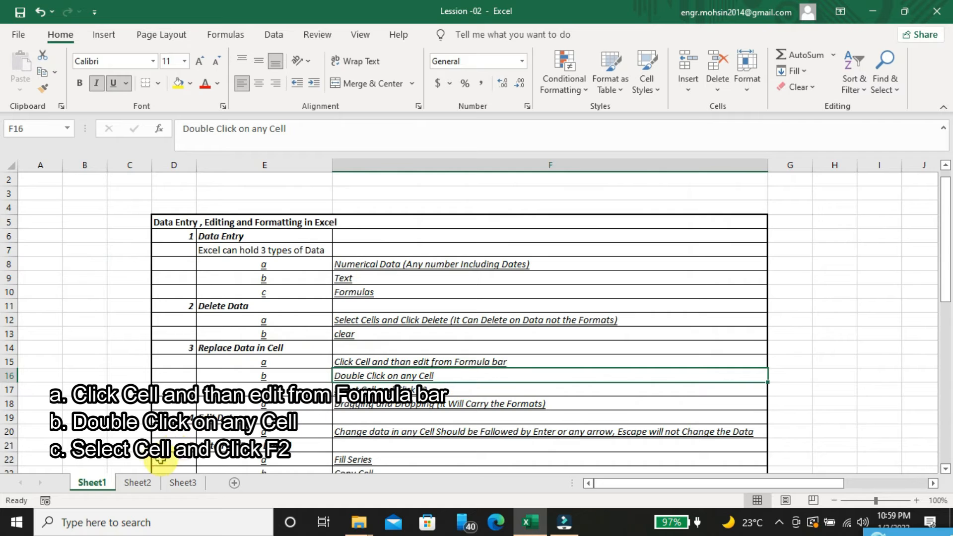
{"action": "left_click", "coordinate": [143, 484]}
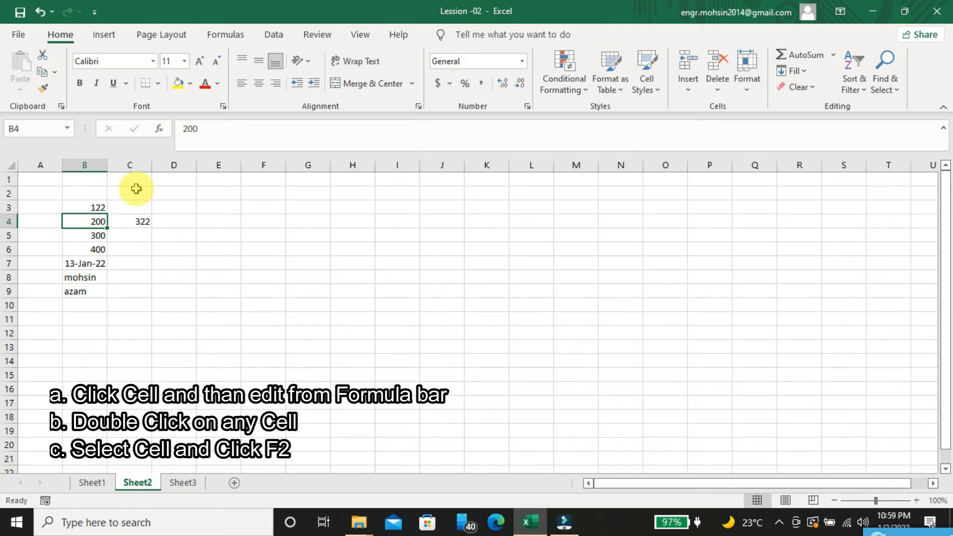
Edit B3 in place from 122 to 130, making C4 show 330
{"action": "left_click", "coordinate": [99, 208]}
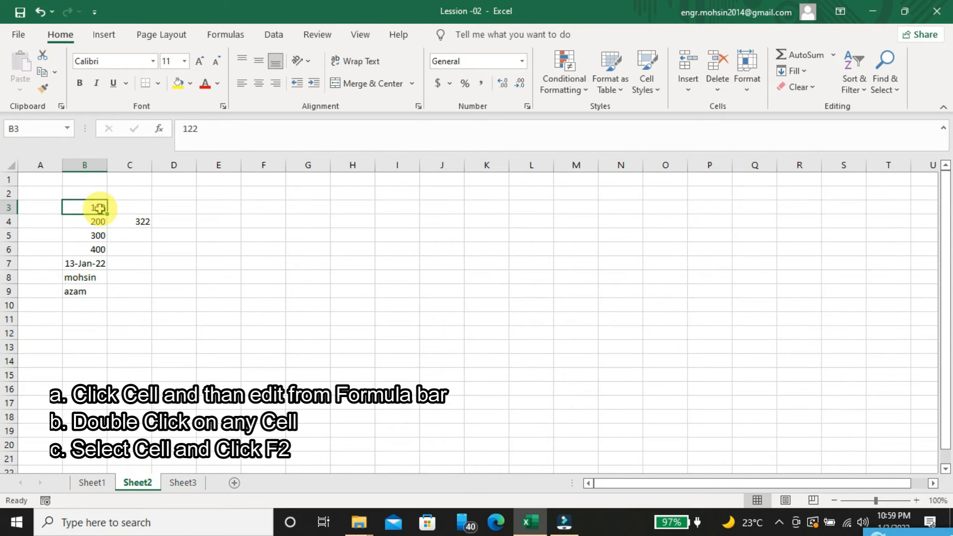
{"action": "double_click", "coordinate": [100, 208]}
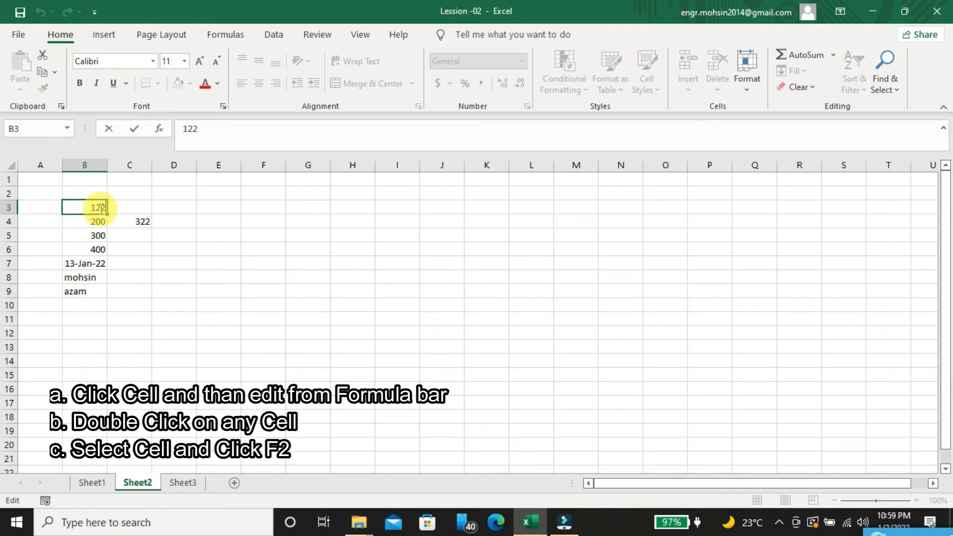
{"action": "key", "text": "BackSpace"}
{"action": "key", "text": "BackSpace"}
{"action": "type", "text": "30"}
{"action": "key", "text": "Return"}
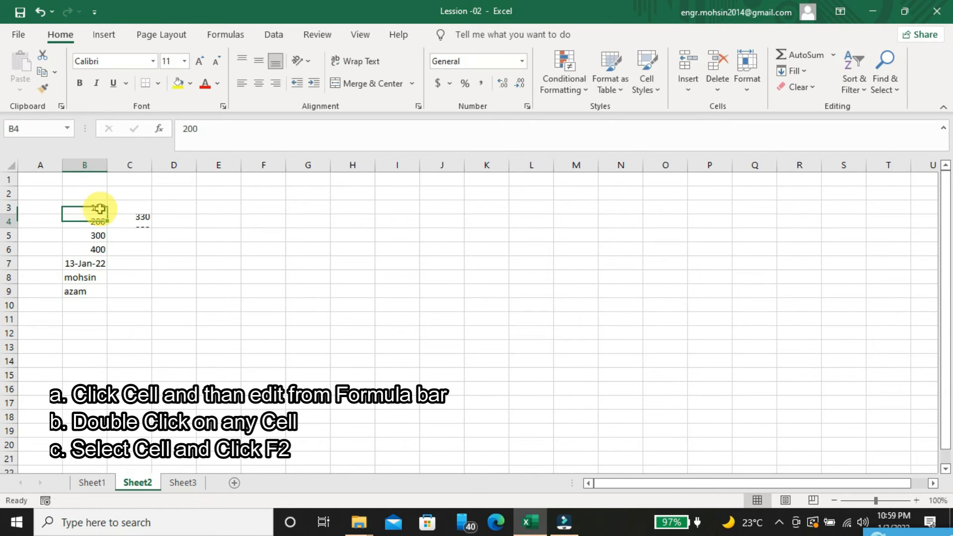
Read the third replace-data note in F17 on Sheet1, then return to Sheet2
{"action": "left_click", "coordinate": [91, 482]}
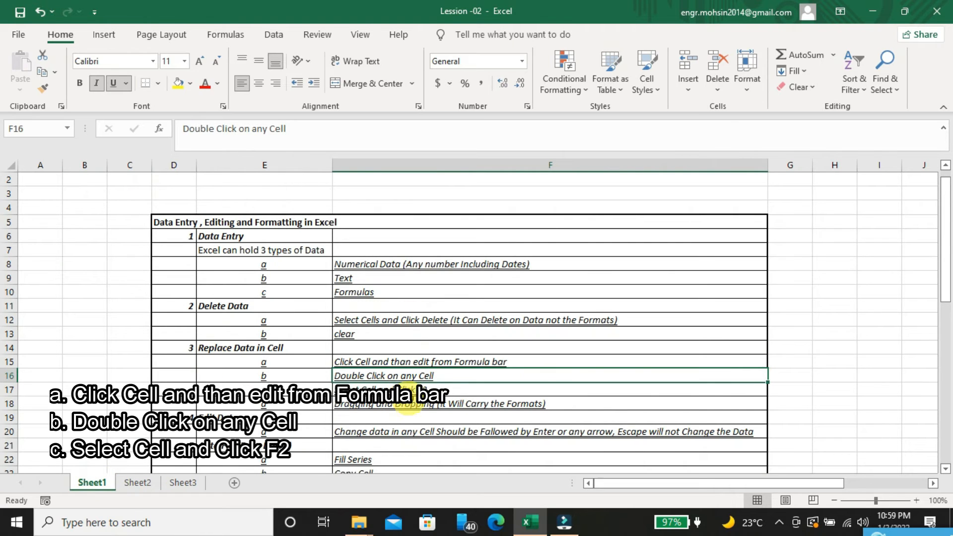
{"action": "left_click", "coordinate": [414, 387]}
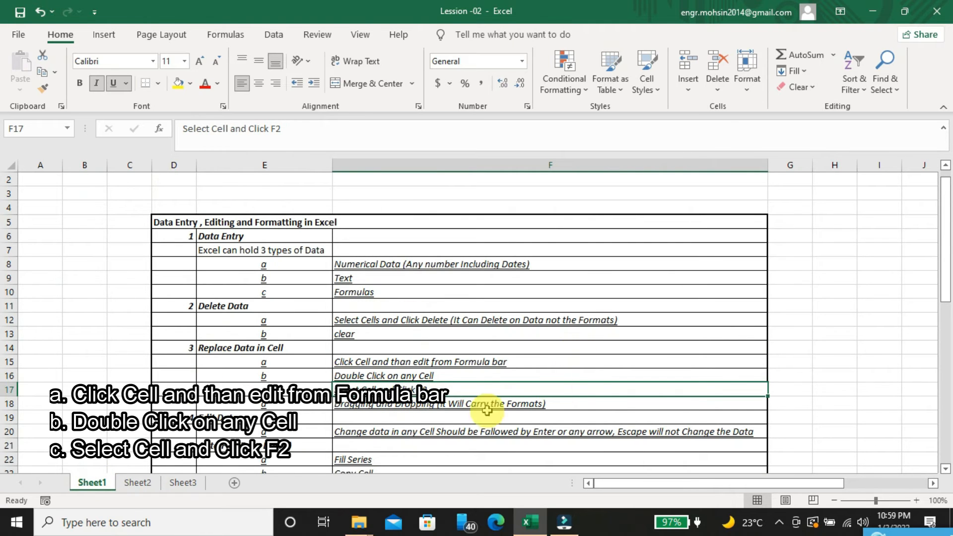
{"action": "left_click", "coordinate": [132, 483]}
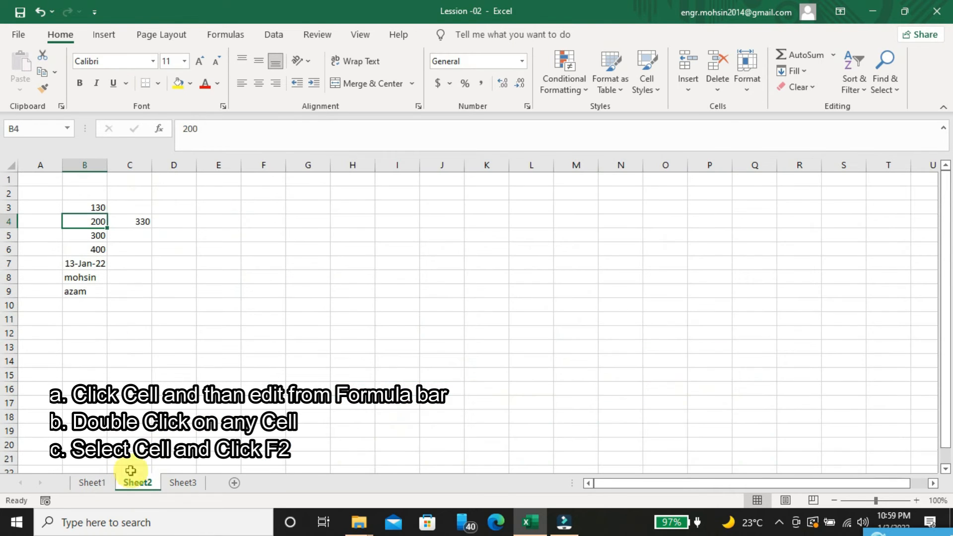
Edit B3 in place from 130 to 150 so C4 reads 350, then view Edit Data notes
{"action": "left_click", "coordinate": [93, 207]}
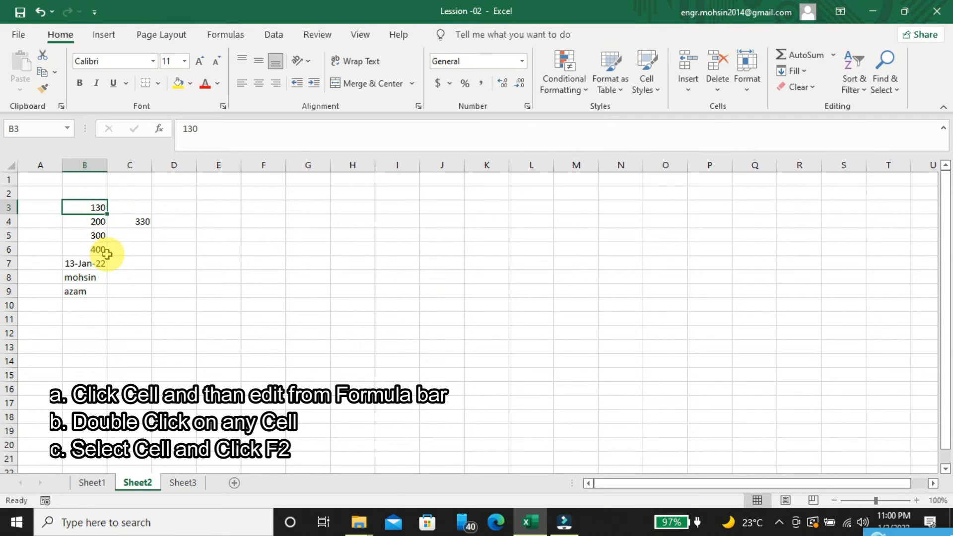
{"action": "key", "text": "Down"}
{"action": "key", "text": "Up"}
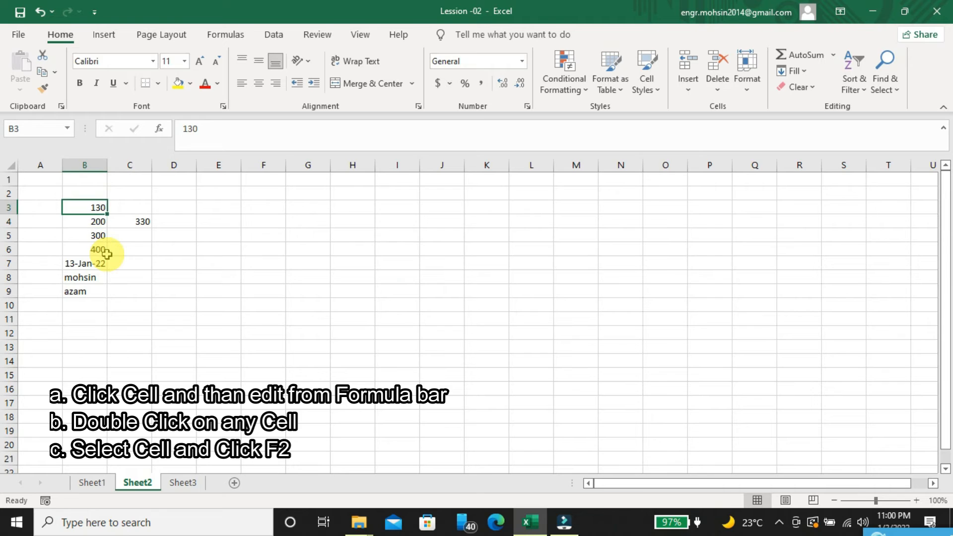
{"action": "double_click", "coordinate": [92, 208]}
{"action": "key", "text": "BackSpace"}
{"action": "key", "text": "BackSpace"}
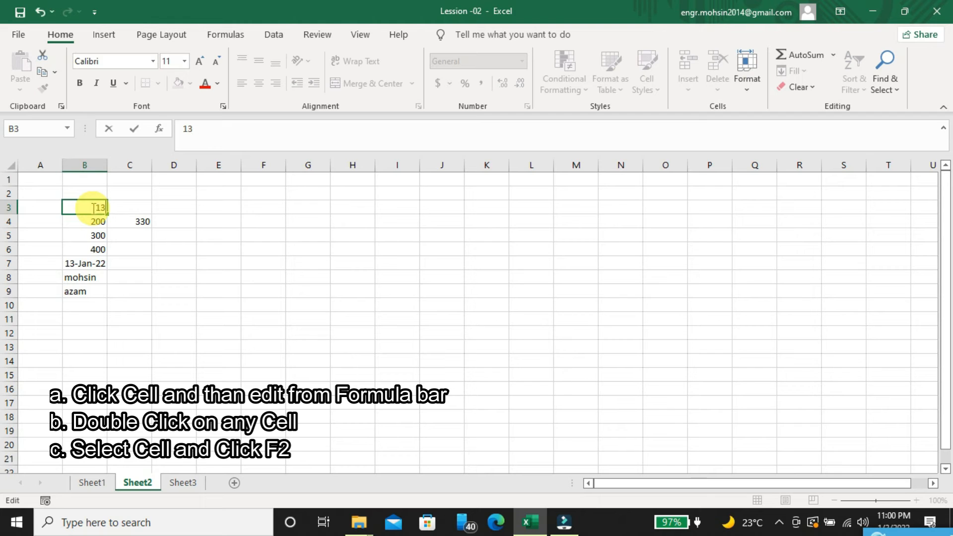
{"action": "type", "text": "50"}
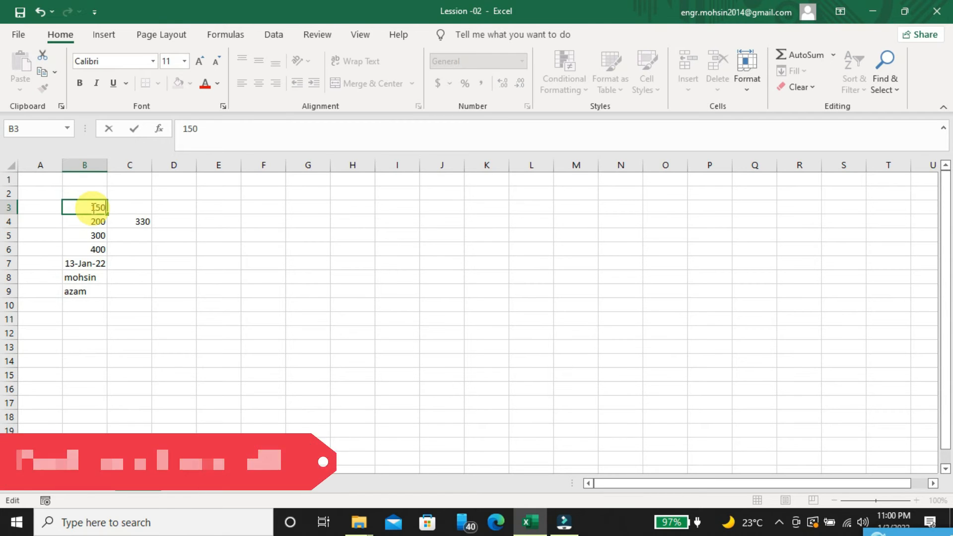
{"action": "key", "text": "Return"}
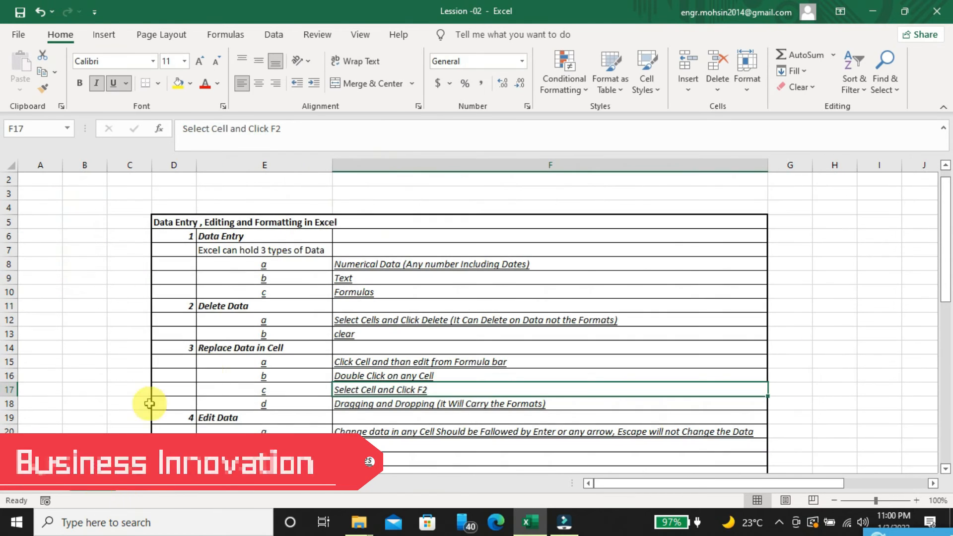
{"action": "scroll", "coordinate": [149, 400], "scroll_direction": "down", "scroll_amount": 3}
{"action": "left_click", "coordinate": [230, 330]}
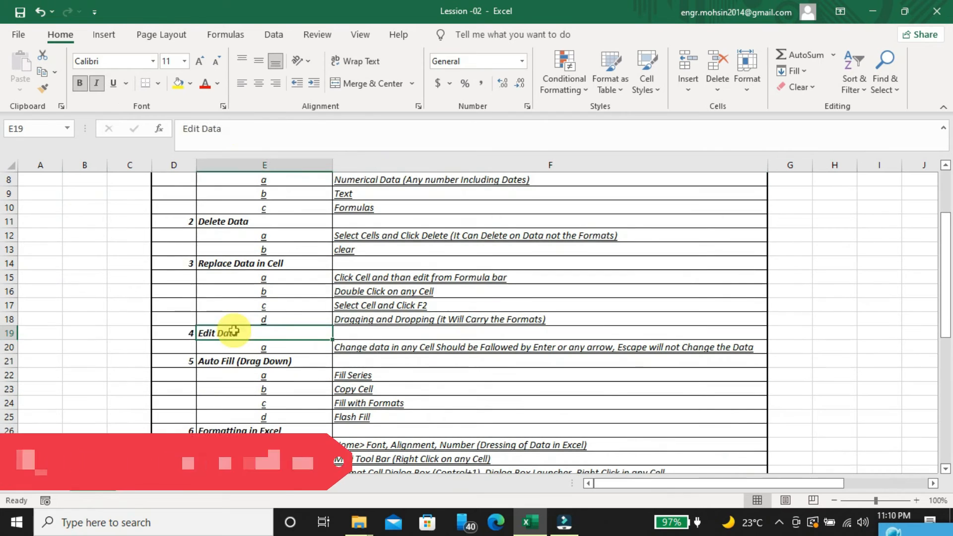
Read the Edit Data note beside E19 on Sheet1, then bring up Sheet2
{"action": "key", "text": "Left"}
{"action": "key", "text": "Right"}
{"action": "key", "text": "Right"}
{"action": "key", "text": "Left"}
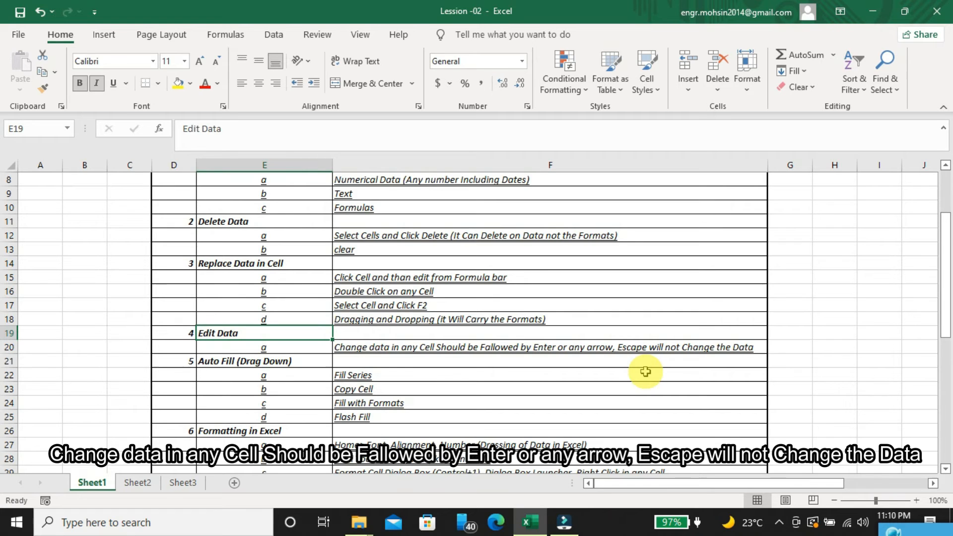
{"action": "key", "text": "Right"}
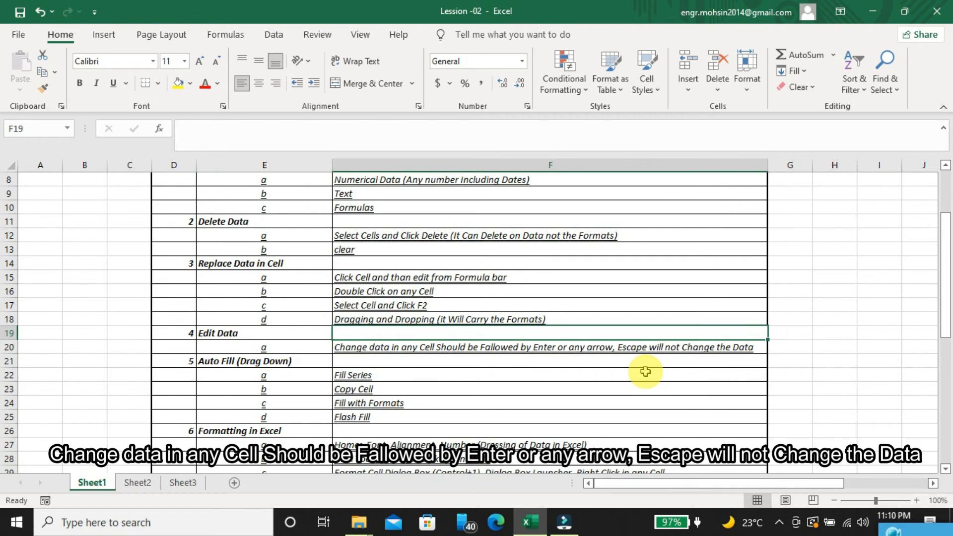
{"action": "key", "text": "Down"}
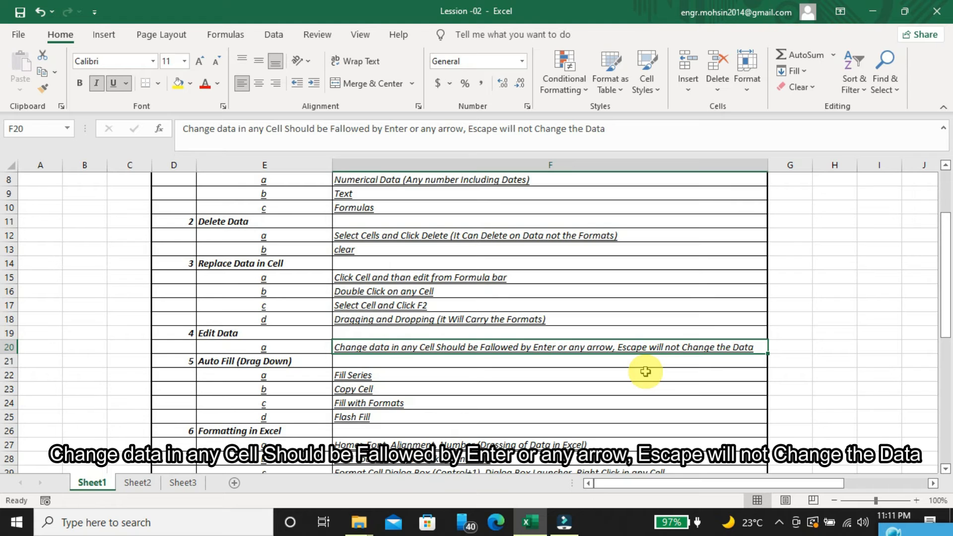
{"action": "left_click", "coordinate": [134, 483]}
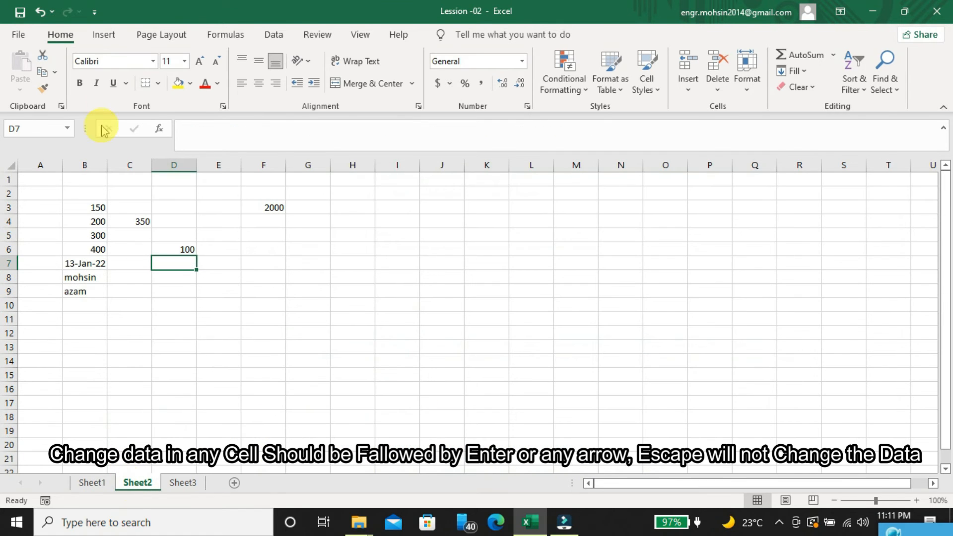
Edit B3 in-cell, replacing 150 with 200
{"action": "left_click", "coordinate": [94, 207]}
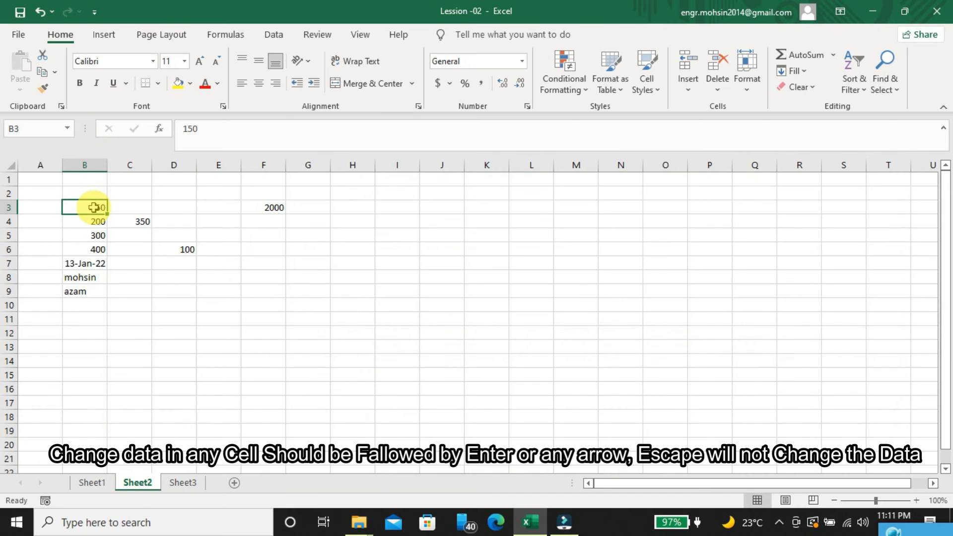
{"action": "double_click", "coordinate": [94, 207]}
{"action": "key", "text": "BackSpace"}
{"action": "key", "text": "BackSpace"}
{"action": "key", "text": "BackSpace"}
{"action": "type", "text": "200"}
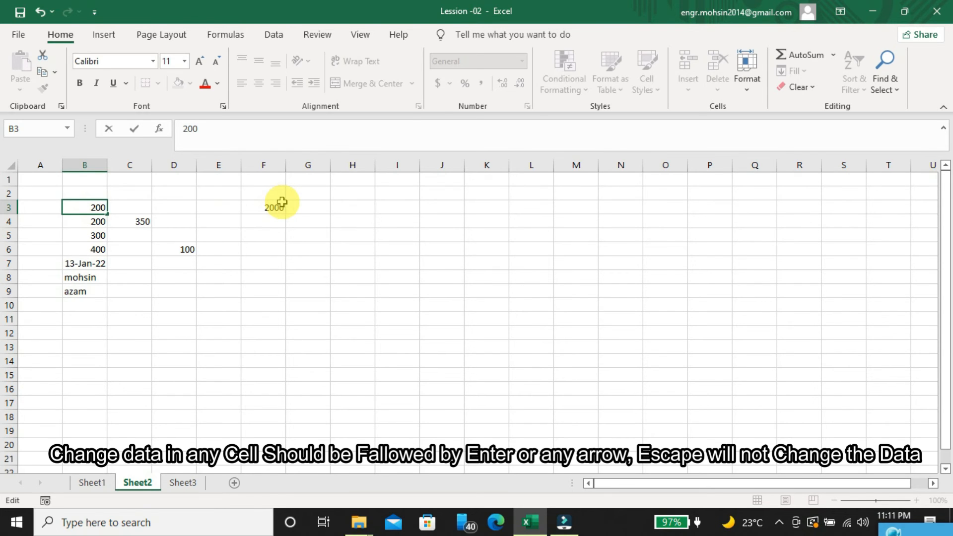
{"action": "key", "text": "Return"}
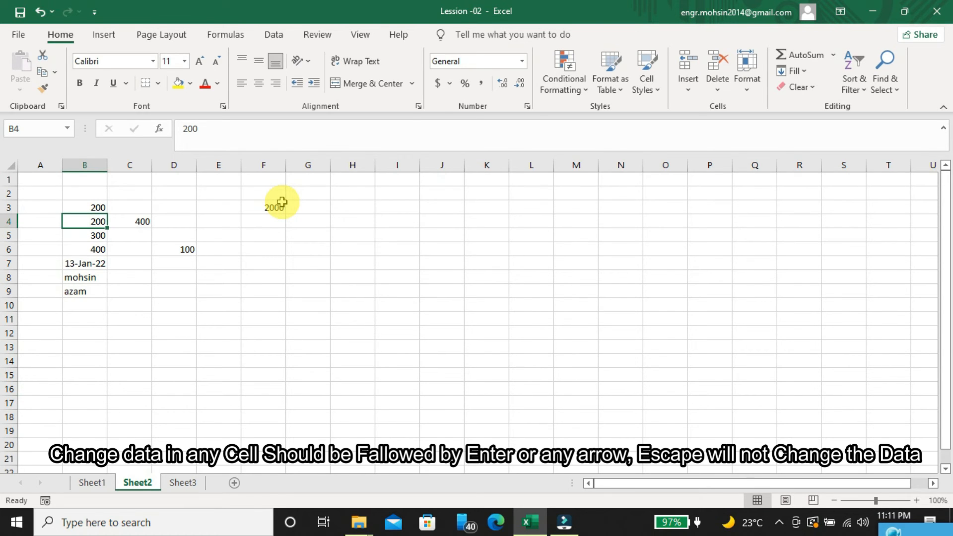
Enter 300 in B3, cancelling the first attempt with Esc, then committing the retyped 300
{"action": "key", "text": "Up"}
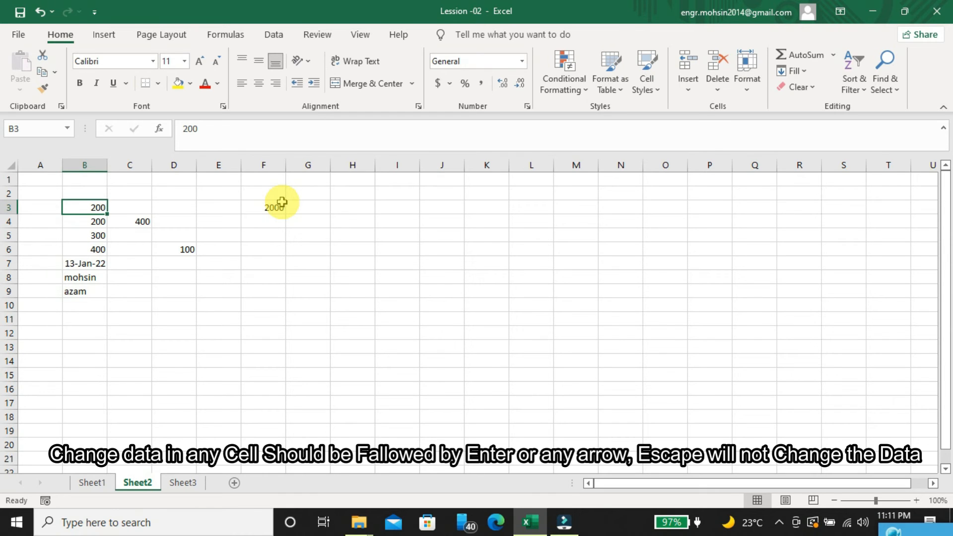
{"action": "type", "text": "300"}
{"action": "key", "text": "Escape"}
{"action": "type", "text": "300"}
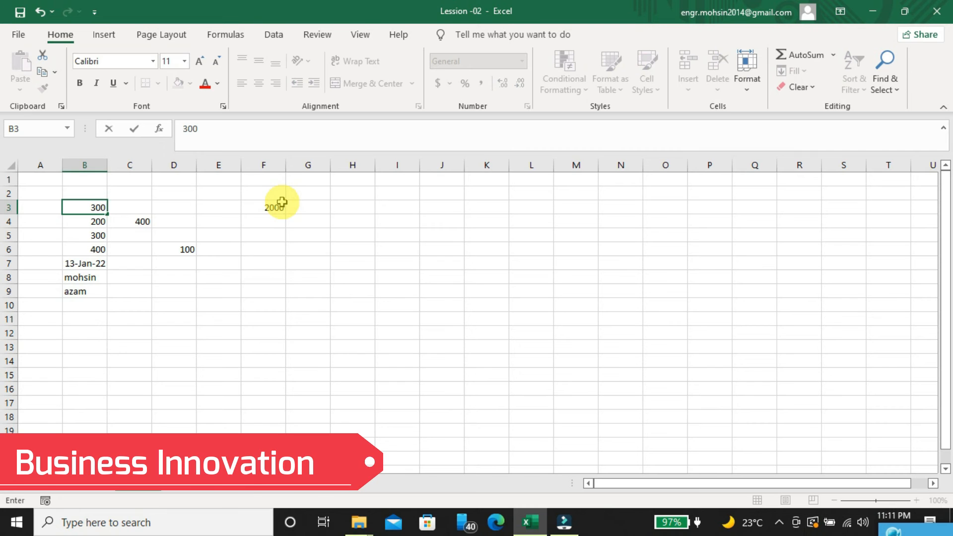
{"action": "key", "text": "Tab"}
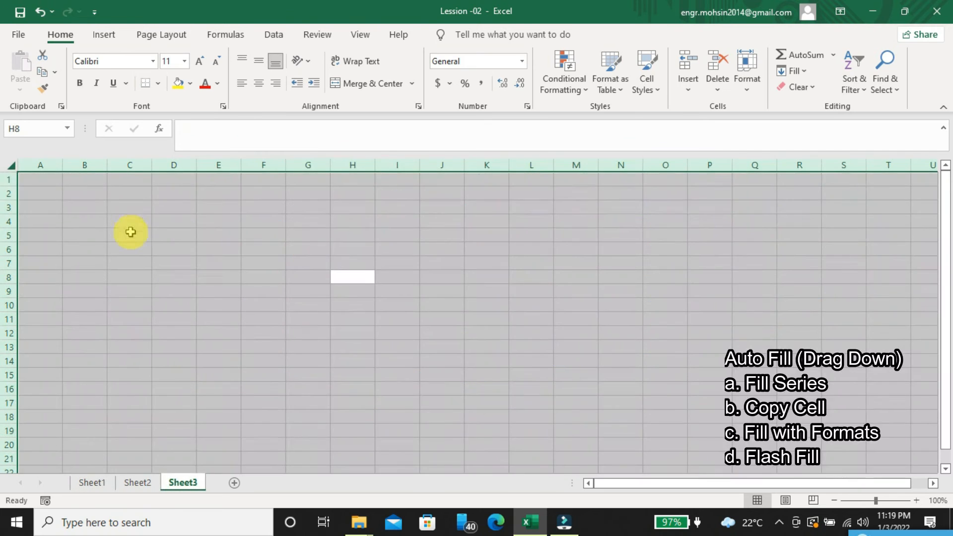
On Sheet3, enter the numbers 1, 2, 3 and 4 in C5:C8
{"action": "left_click", "coordinate": [128, 234]}
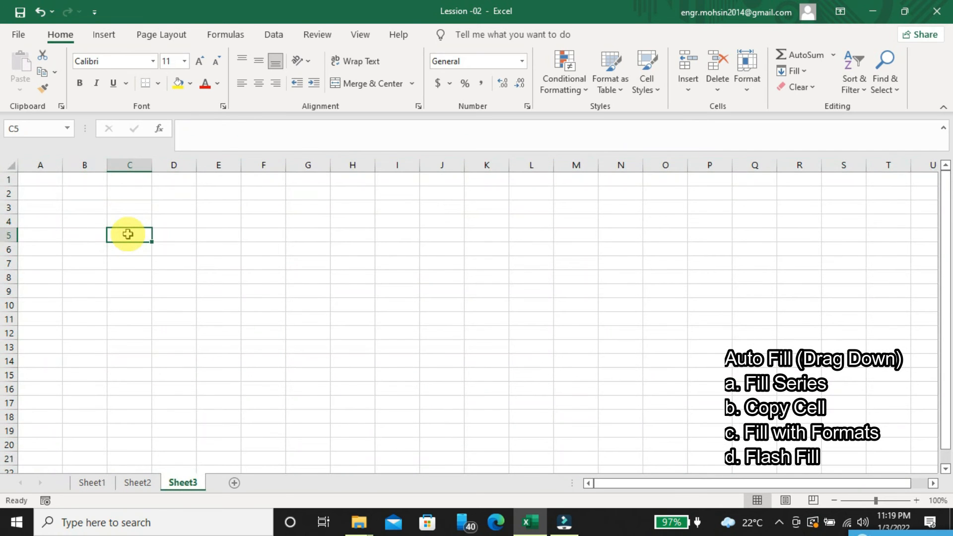
{"action": "type", "text": "1"}
{"action": "key", "text": "Return"}
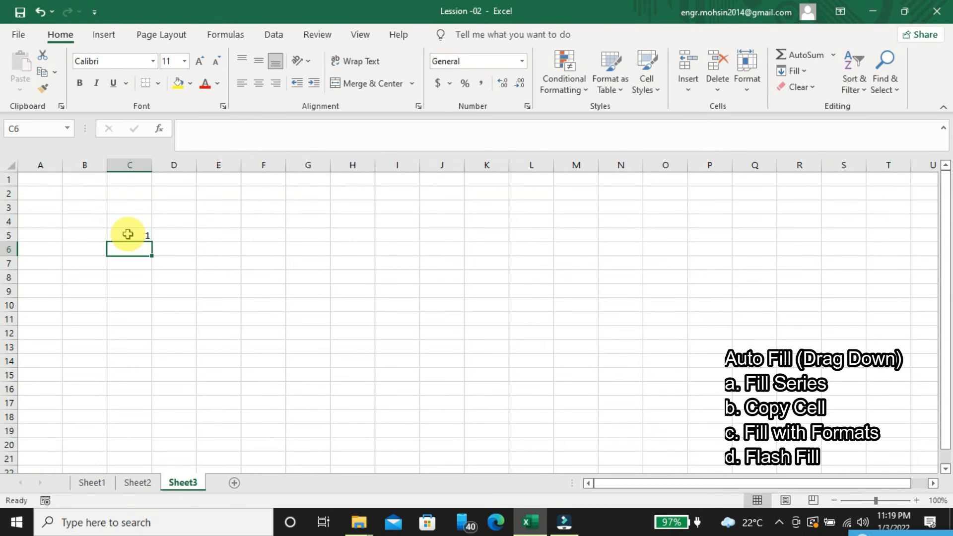
{"action": "type", "text": "2"}
{"action": "key", "text": "Return"}
{"action": "type", "text": "3"}
{"action": "key", "text": "Return"}
{"action": "type", "text": "4"}
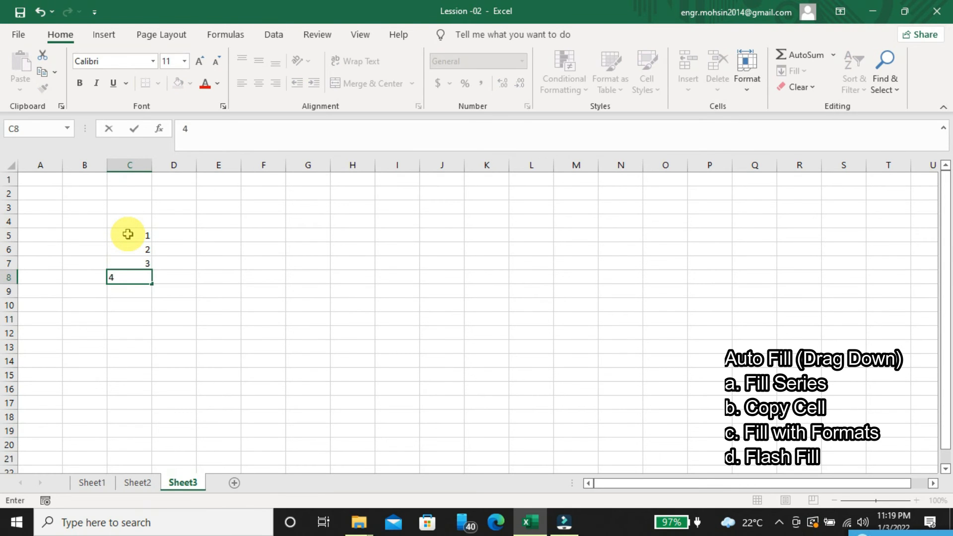
{"action": "left_click", "coordinate": [167, 254]}
Drag C5:C8 down to C19 and set Auto Fill Options to Copy Cells, repeating 1–4
{"action": "left_click", "coordinate": [144, 234]}
{"action": "left_click_drag", "start_coordinate": [144, 234], "coordinate": [138, 281]}
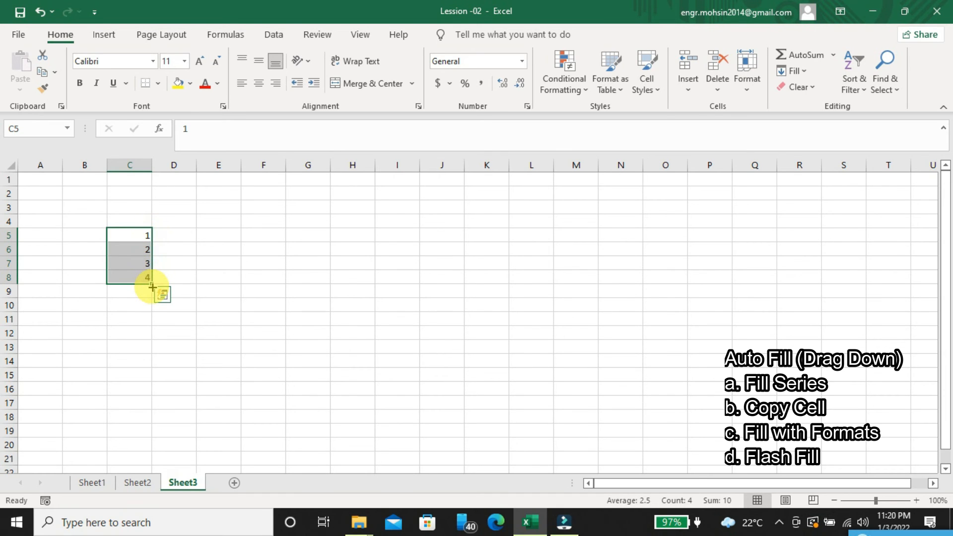
{"action": "left_click_drag", "start_coordinate": [152, 287], "coordinate": [147, 438]}
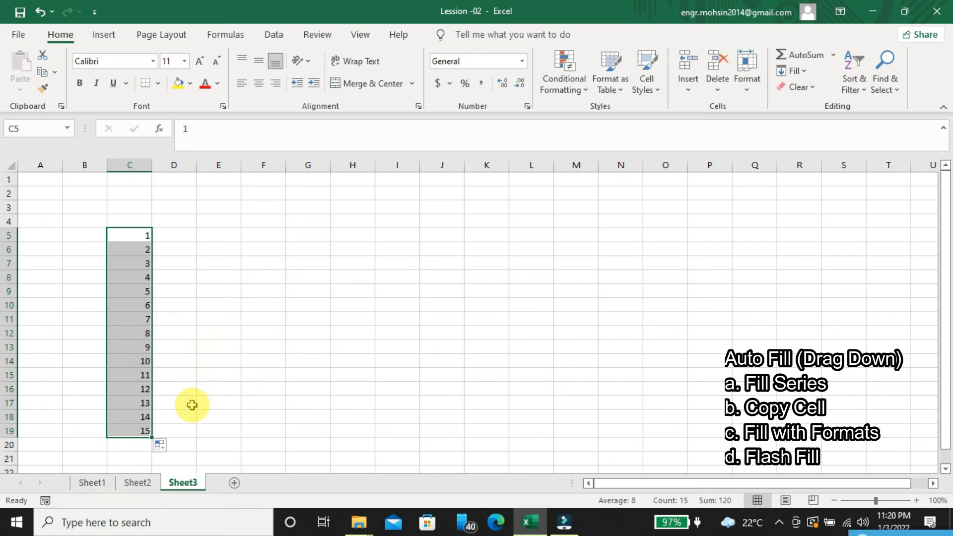
{"action": "left_click", "coordinate": [161, 447]}
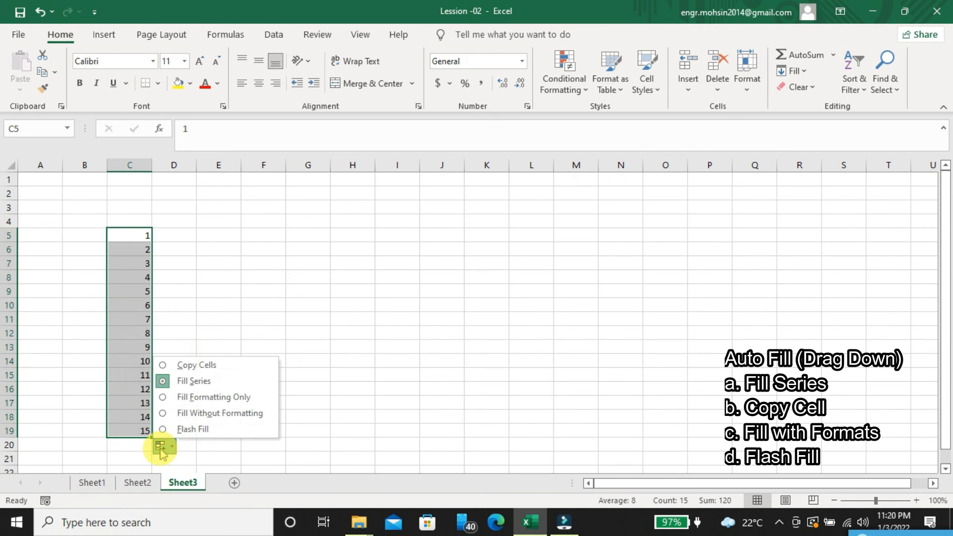
{"action": "left_click", "coordinate": [192, 366]}
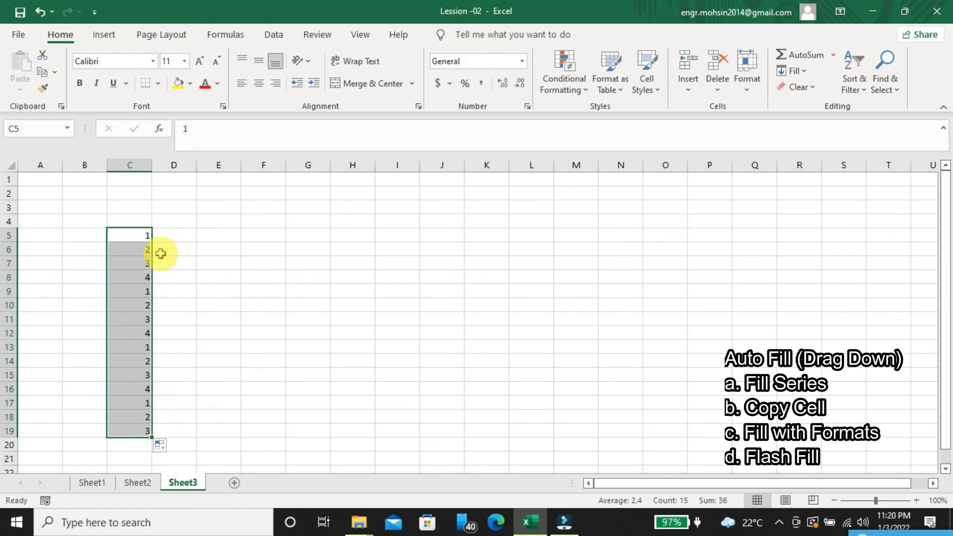
Switch Auto Fill Options back to Fill Series so C5:C19 reads 1 through 15
{"action": "left_click", "coordinate": [160, 445]}
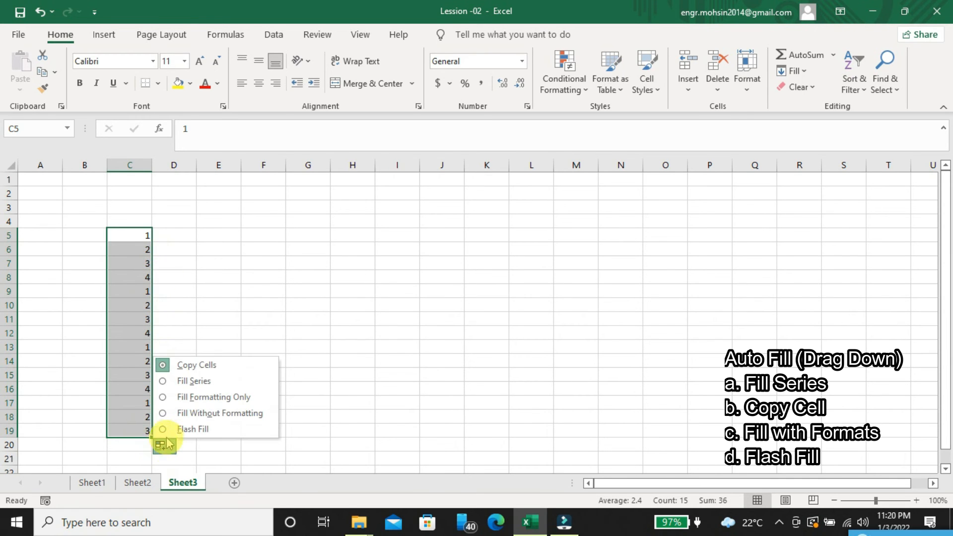
{"action": "left_click", "coordinate": [188, 380]}
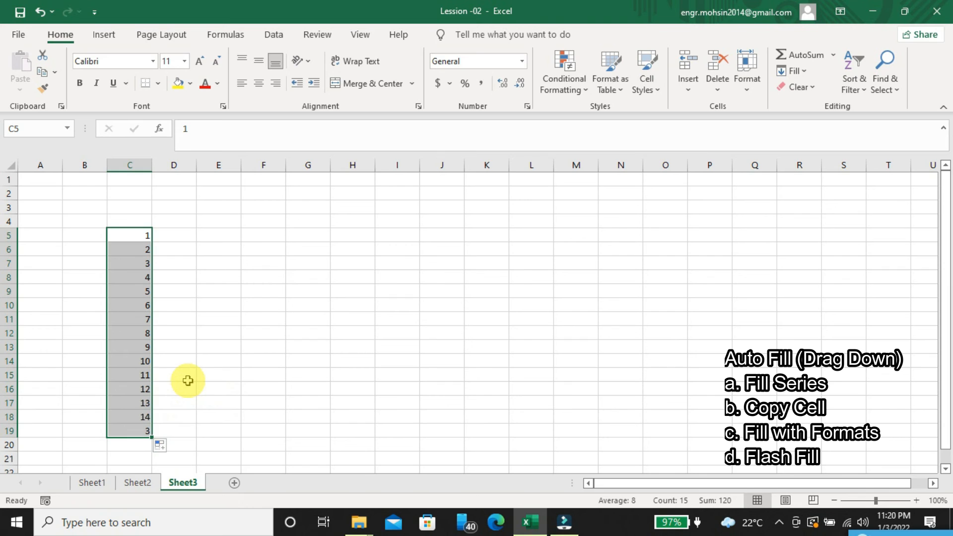
{"action": "left_click", "coordinate": [160, 447]}
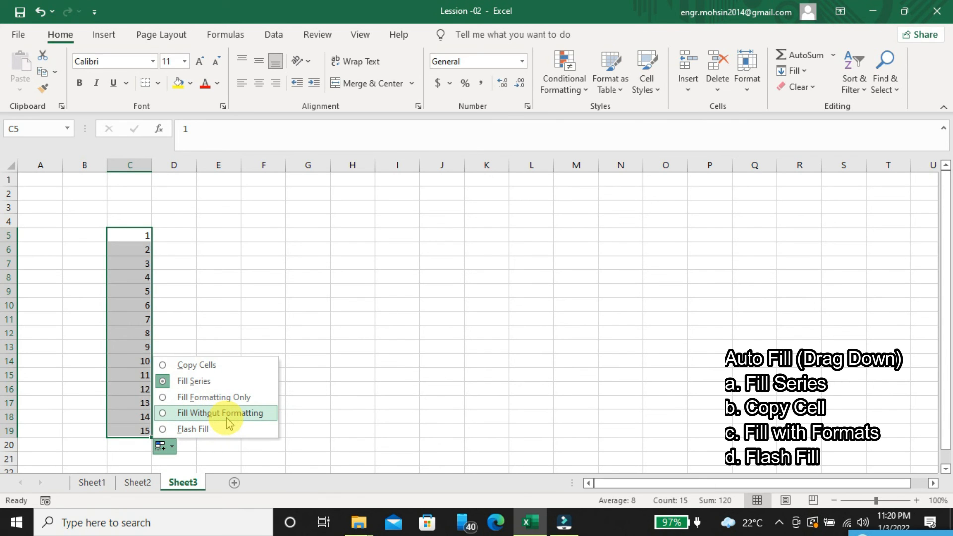
{"action": "left_click", "coordinate": [326, 390]}
{"action": "left_click", "coordinate": [175, 239]}
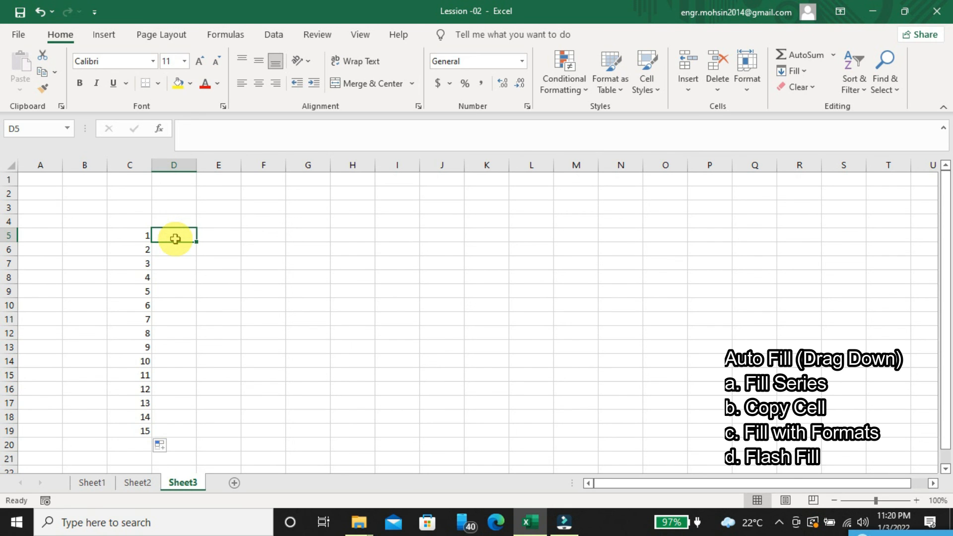
Enter jan in D5 and feb in D6, fixing a typo
{"action": "type", "text": "jan"}
{"action": "key", "text": "Return"}
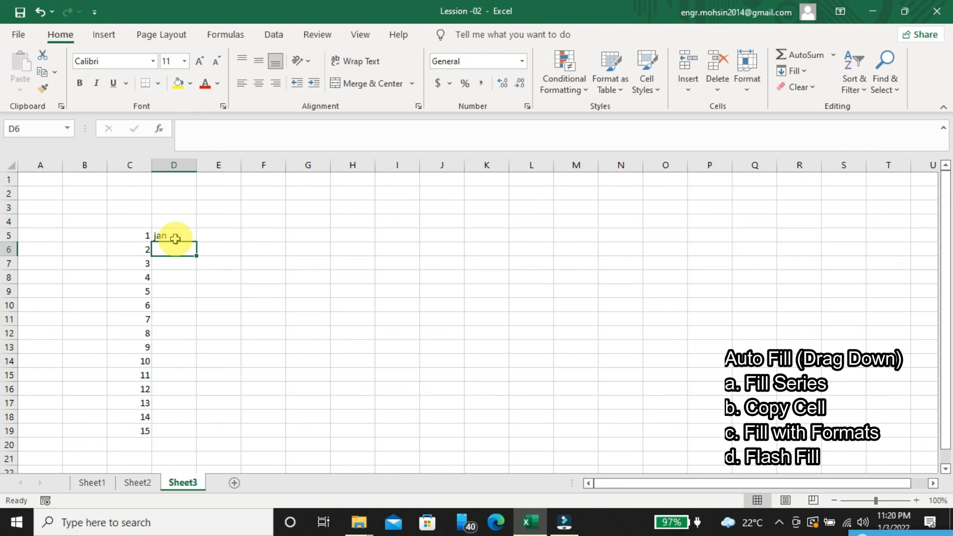
{"action": "type", "text": "fen"}
{"action": "key", "text": "BackSpace"}
{"action": "type", "text": "b"}
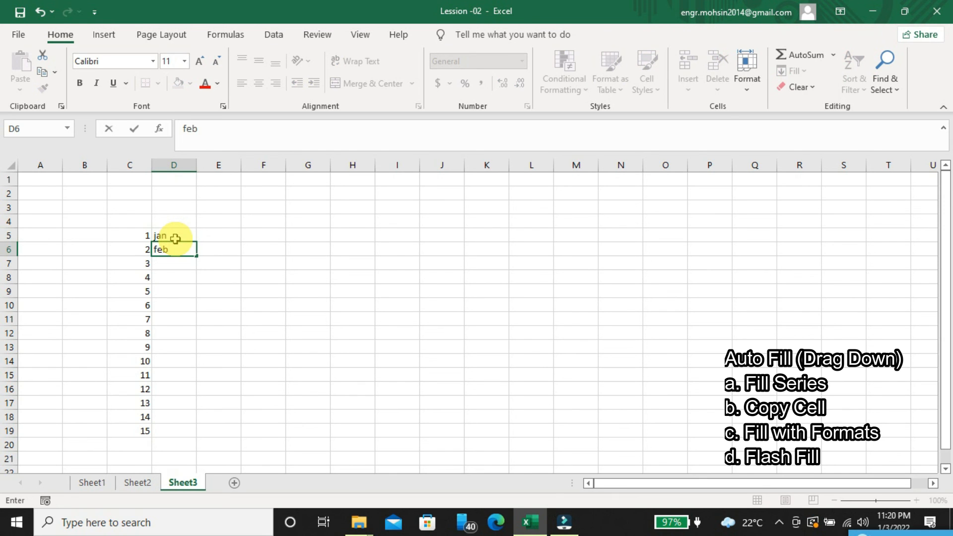
{"action": "left_click", "coordinate": [253, 238]}
Drag jan–feb down to D19, try Copy Cells, then choose Fill Series for jan through dec
{"action": "left_click", "coordinate": [184, 235]}
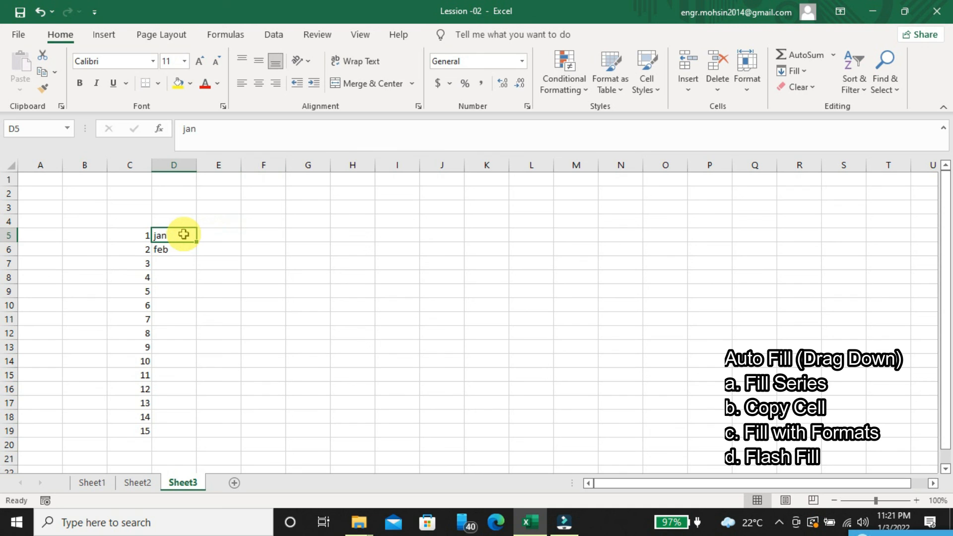
{"action": "left_click_drag", "start_coordinate": [184, 234], "coordinate": [184, 249]}
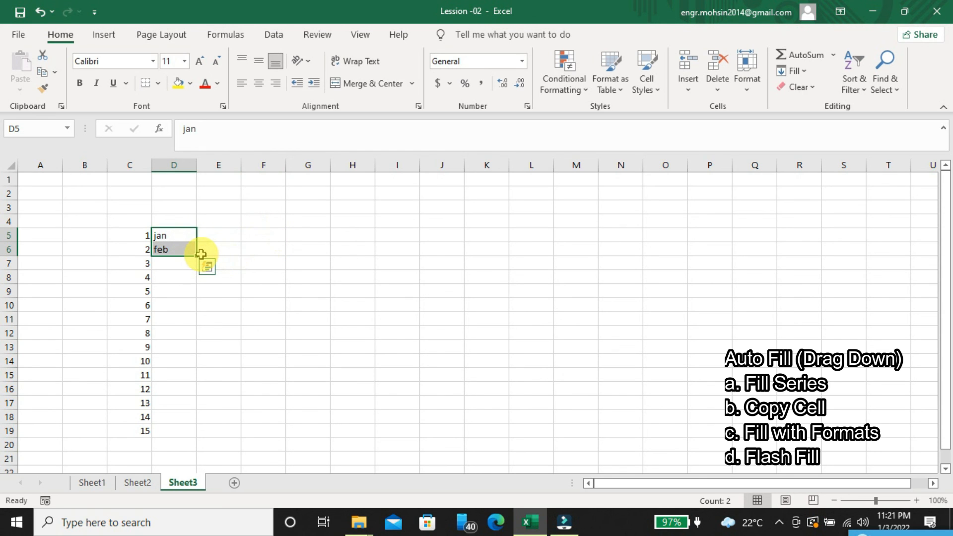
{"action": "left_click_drag", "start_coordinate": [199, 259], "coordinate": [177, 433]}
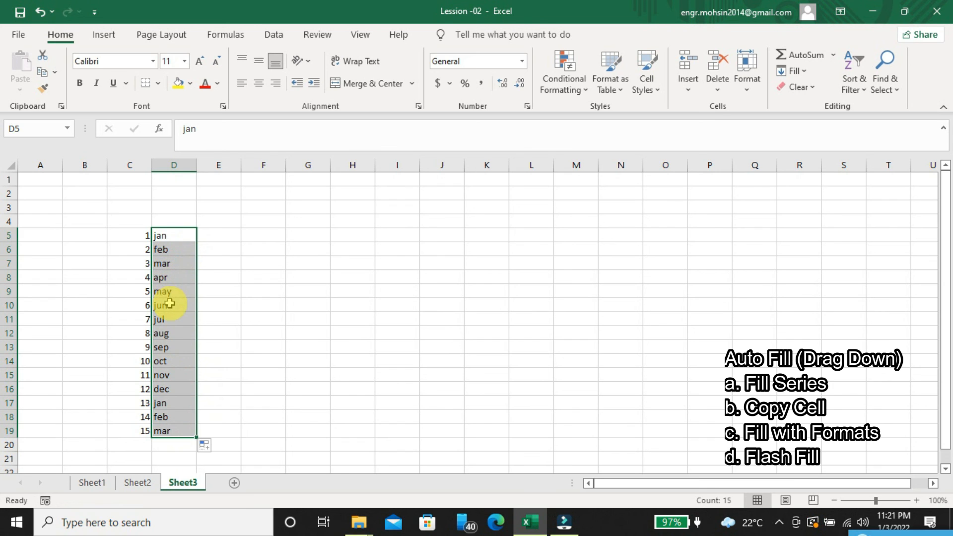
{"action": "left_click", "coordinate": [204, 446]}
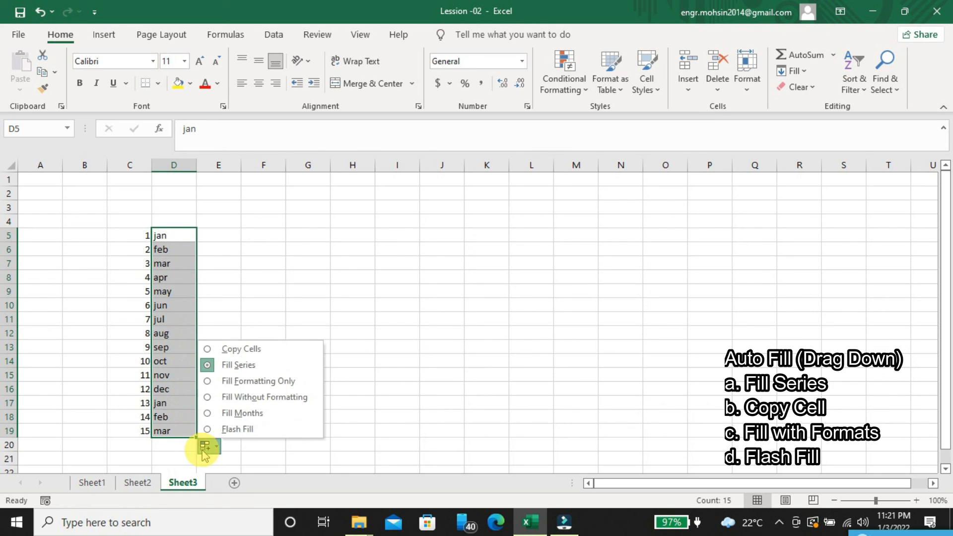
{"action": "left_click", "coordinate": [233, 350]}
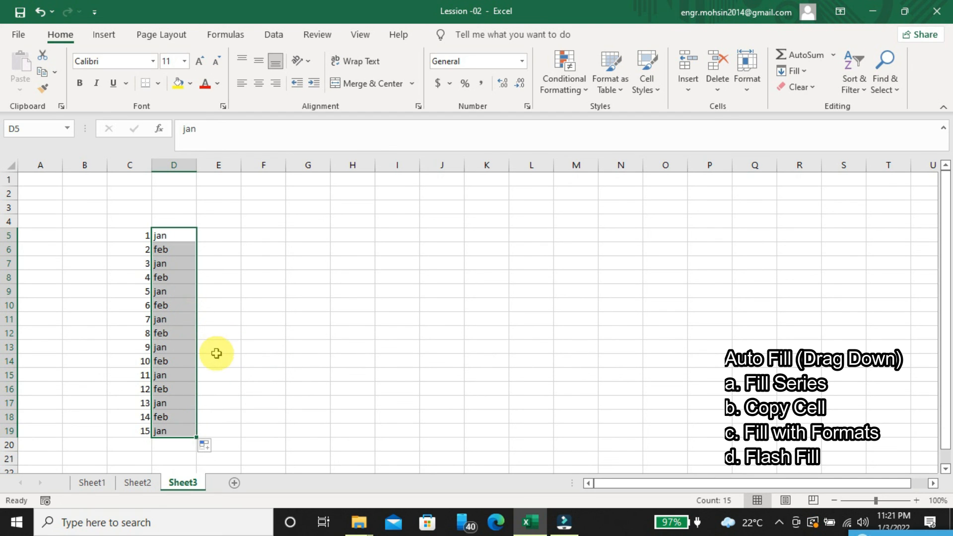
{"action": "left_click", "coordinate": [204, 445]}
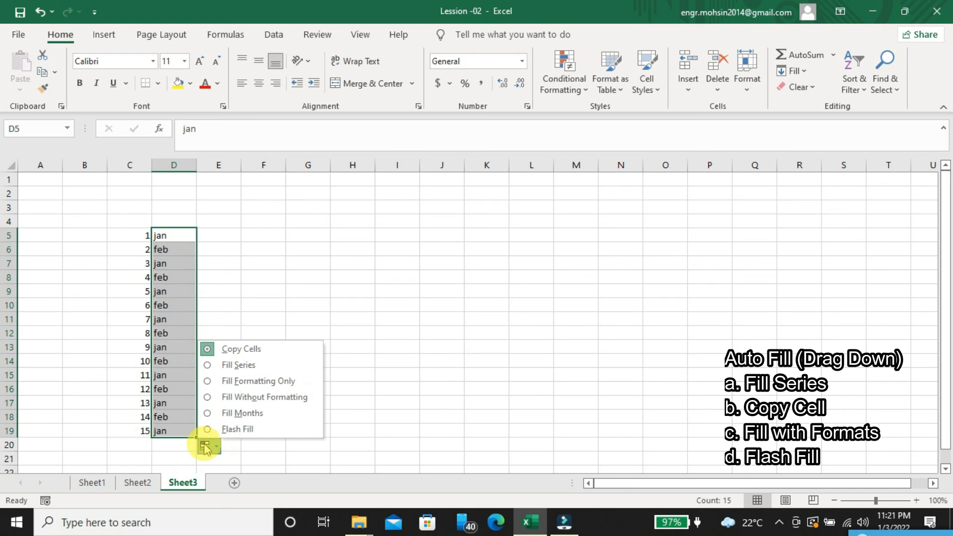
{"action": "left_click", "coordinate": [231, 368]}
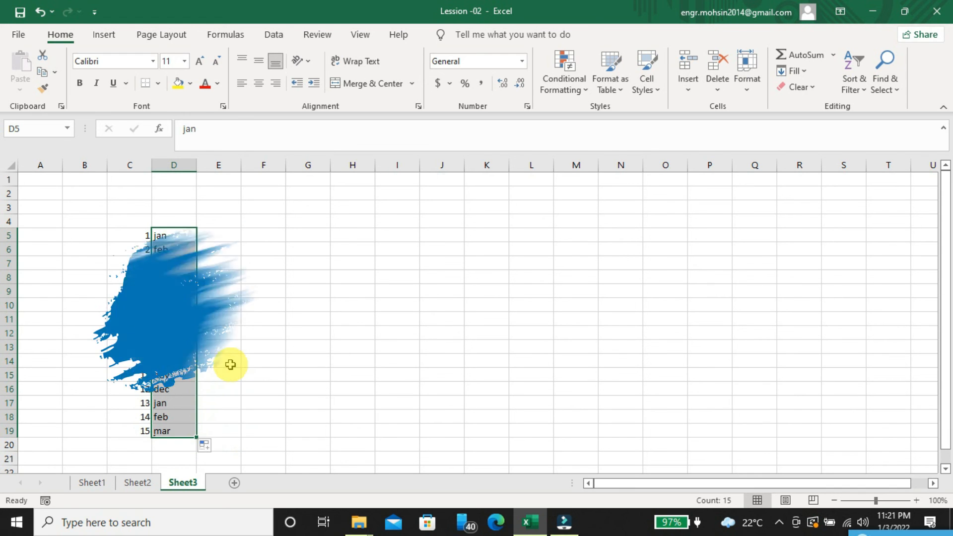